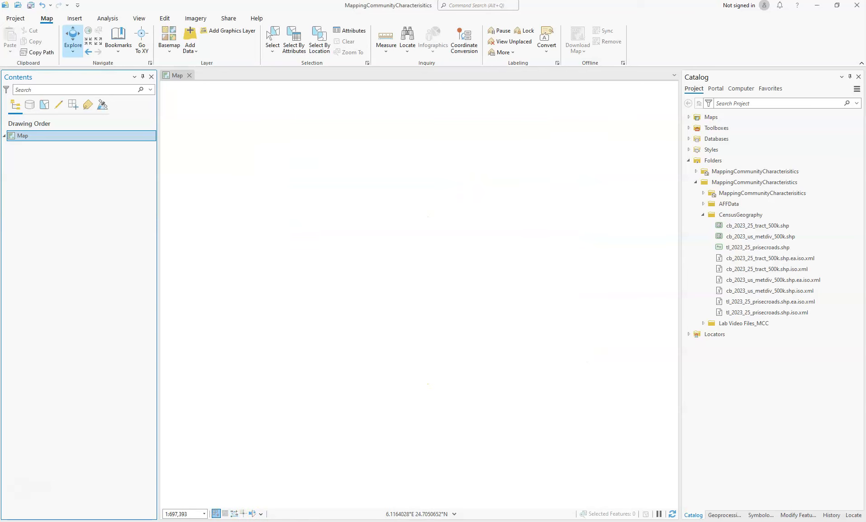
Step: Switch to the browser's State Plane zone map and copy the Massachusetts Mainland EPSG code for NAD 83 (2011) US Feet, 6492
{"action": "mouse_move", "coordinate": [208, 520]}
{"action": "left_click", "coordinate": [260, 502]}
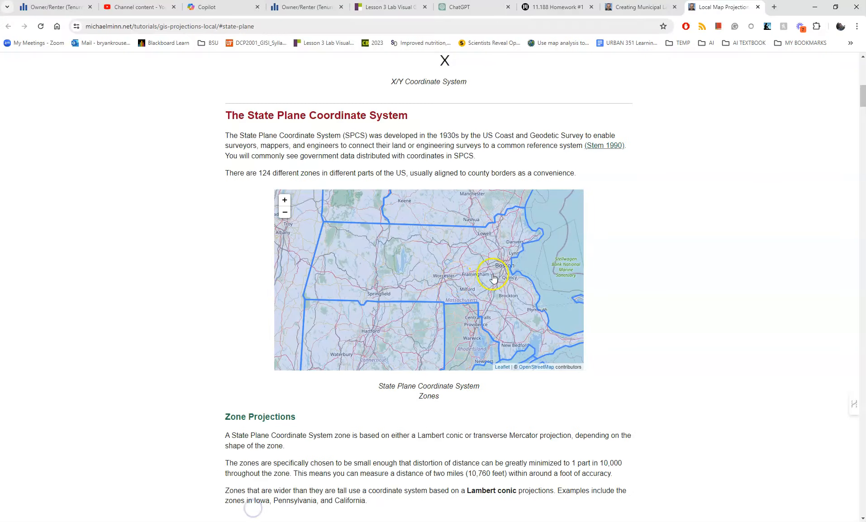
{"action": "left_click", "coordinate": [456, 261]}
{"action": "left_click", "coordinate": [456, 259]}
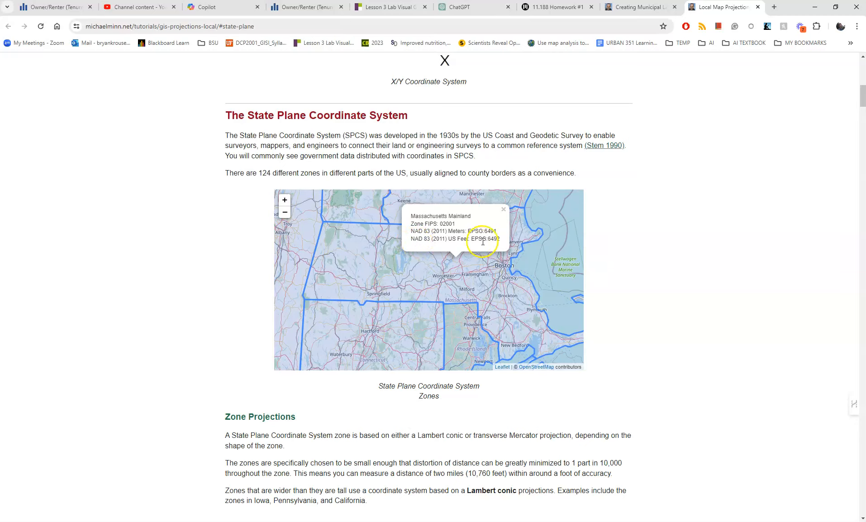
{"action": "left_click", "coordinate": [498, 240]}
{"action": "right_click", "coordinate": [488, 242]}
{"action": "left_click", "coordinate": [515, 251]}
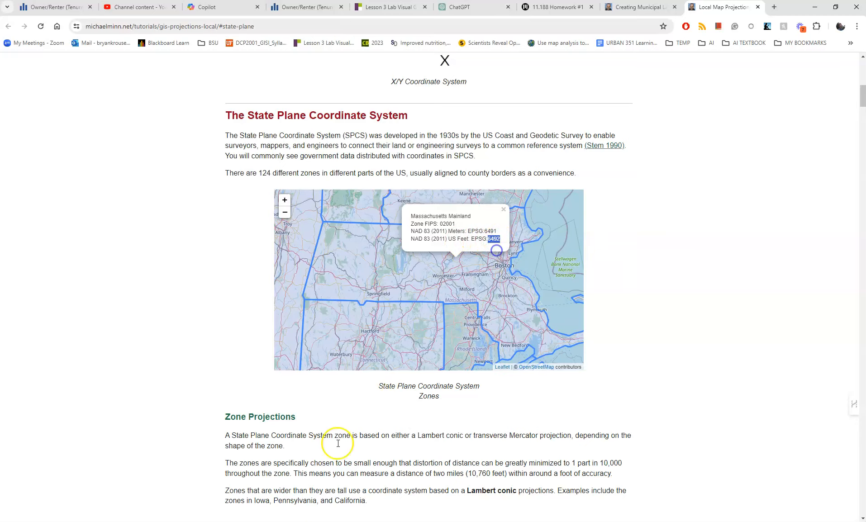
Step: In ArcGIS Pro, find coordinate system 6492 and set the map to NAD 1983 (2011) StatePlane Massachusetts FIPS 2001 (US Feet)
{"action": "key", "text": "alt+Tab"}
{"action": "right_click", "coordinate": [49, 135]}
{"action": "left_click", "coordinate": [91, 349]}
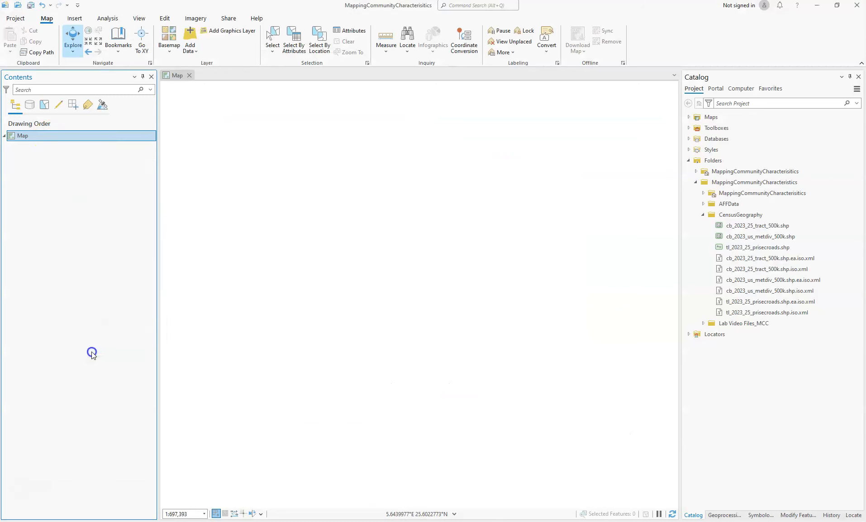
{"action": "left_click", "coordinate": [475, 215]}
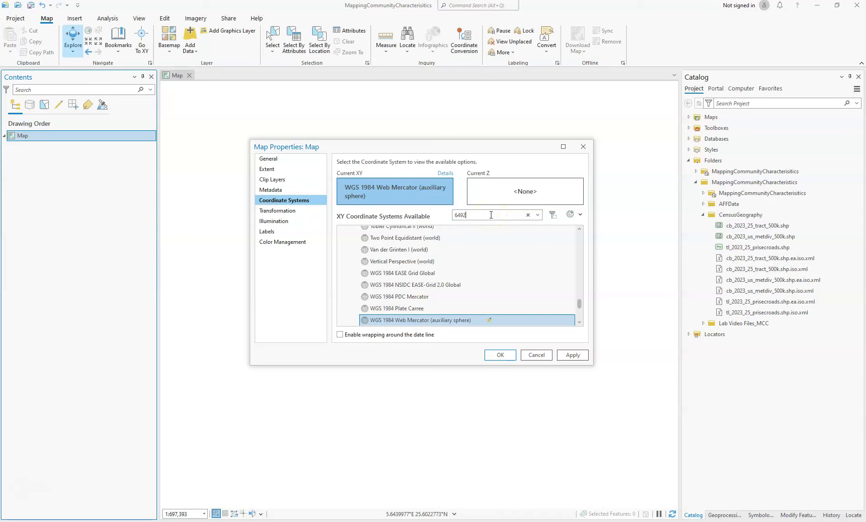
{"action": "left_click", "coordinate": [492, 212]}
{"action": "type", "text": "6492"}
{"action": "key", "text": "Return"}
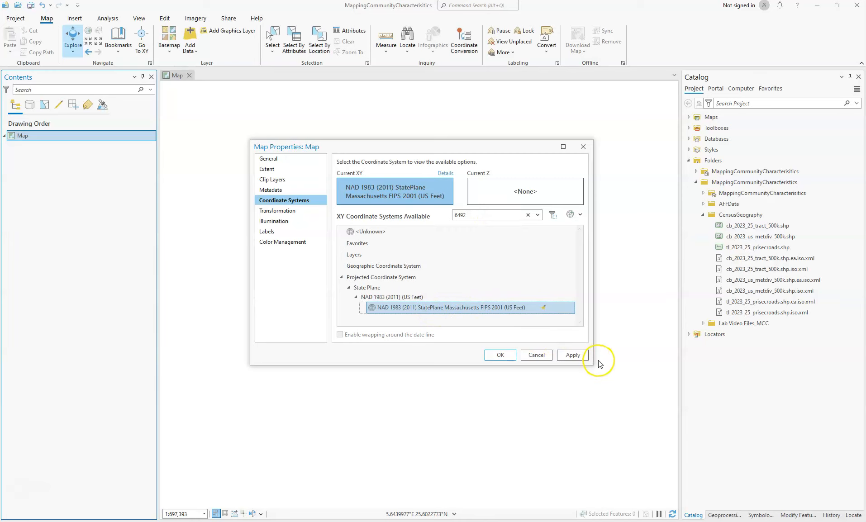
{"action": "left_click", "coordinate": [576, 355]}
{"action": "left_click", "coordinate": [499, 355]}
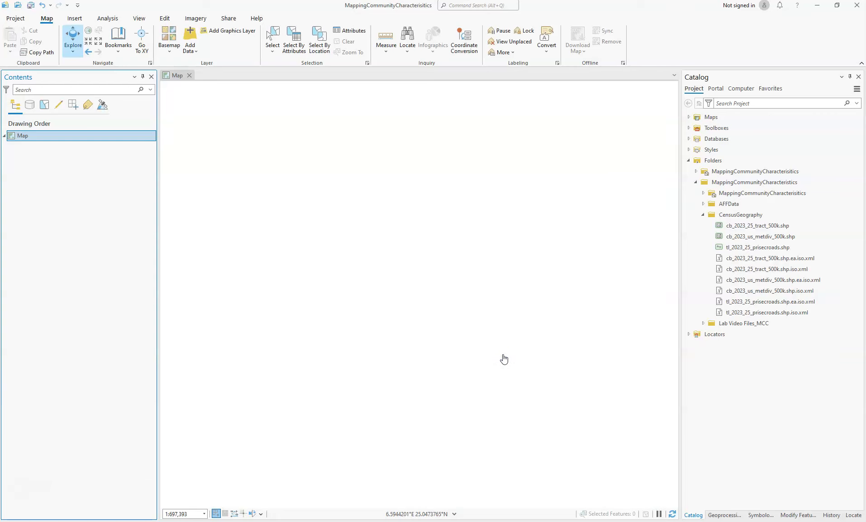
Step: Add cb_2023_25_tract_500k.shp from the CensusGeography folder to the map and inspect the layer's spatial reference
{"action": "left_click", "coordinate": [756, 226]}
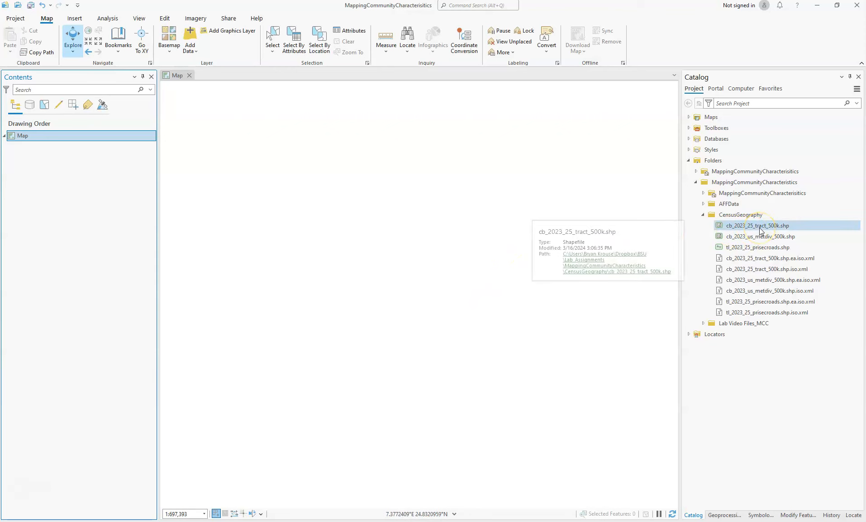
{"action": "left_click_drag", "start_coordinate": [758, 226], "coordinate": [460, 222]}
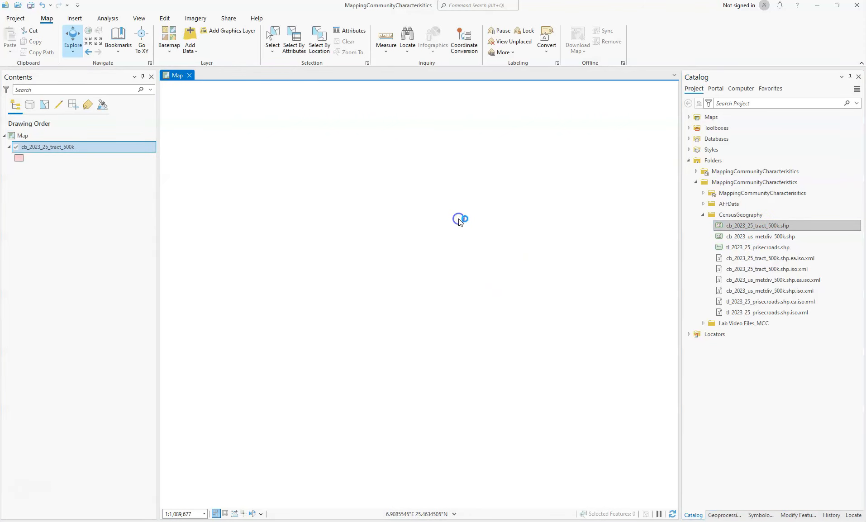
{"action": "right_click", "coordinate": [55, 149]}
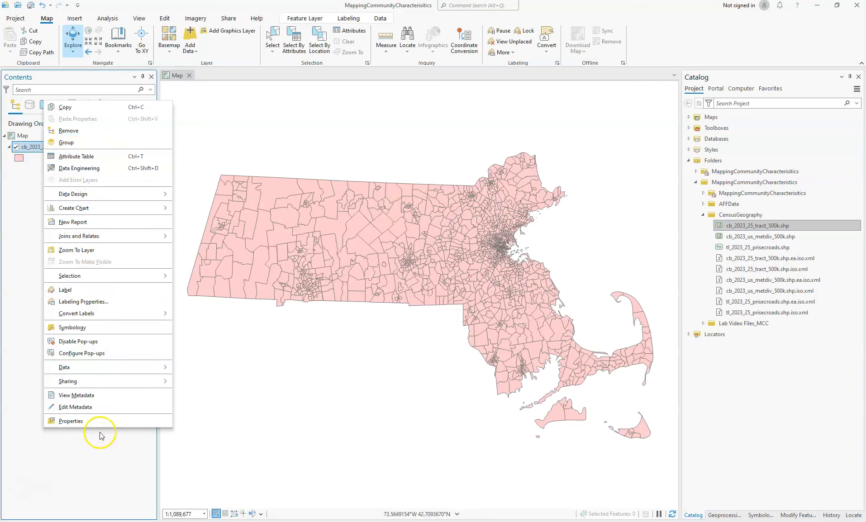
{"action": "left_click", "coordinate": [97, 421]}
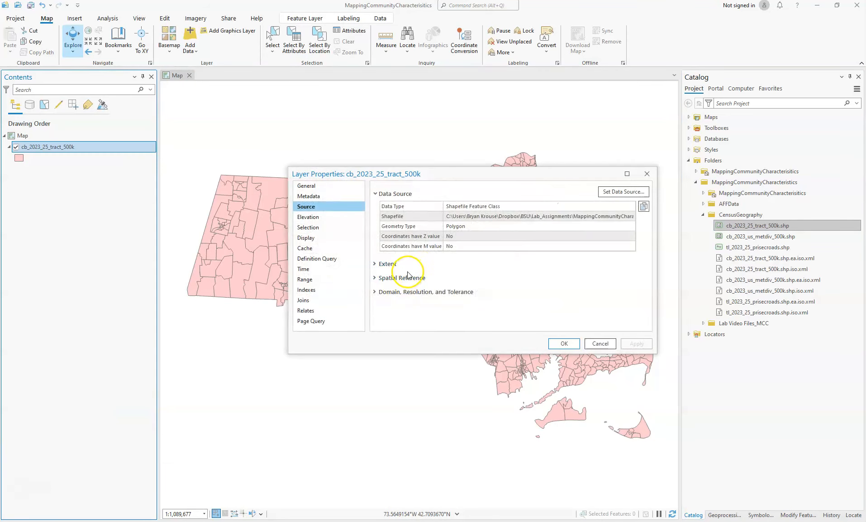
{"action": "left_click", "coordinate": [407, 277]}
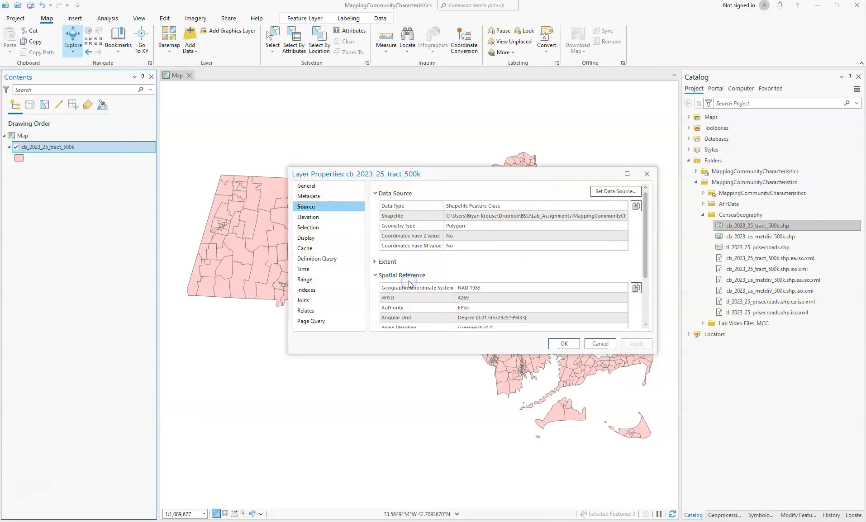
{"action": "left_click", "coordinate": [485, 266]}
{"action": "left_click", "coordinate": [444, 288]}
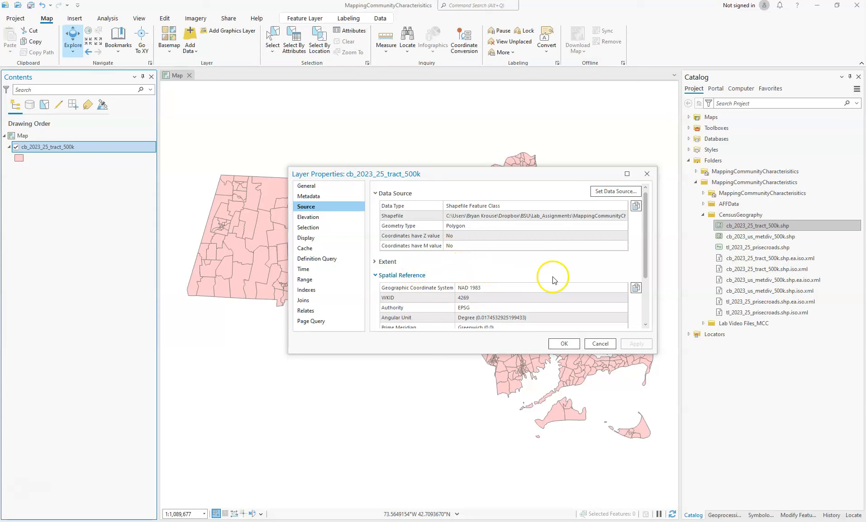
{"action": "left_click", "coordinate": [646, 175]}
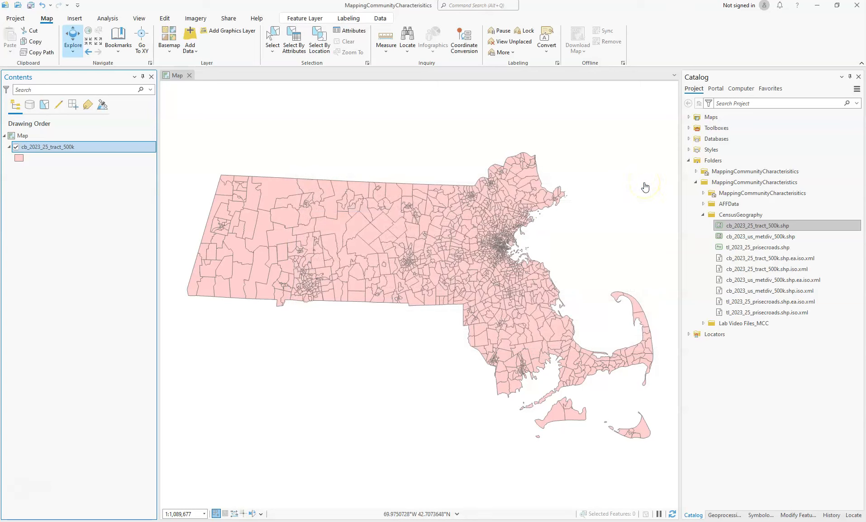
Step: Add the Tenure2022$ sheet of Tenure2022.xlsx from the AFFData folder to the map as a standalone table
{"action": "left_click", "coordinate": [703, 204]}
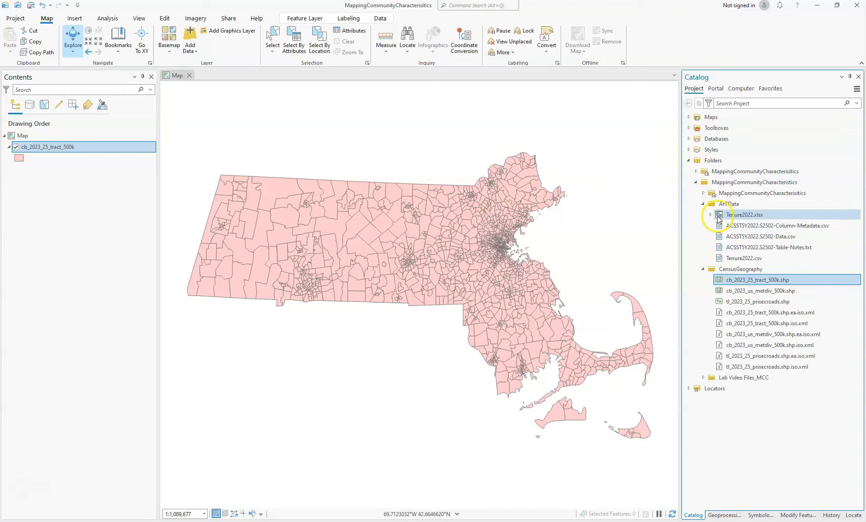
{"action": "mouse_move", "coordinate": [719, 219]}
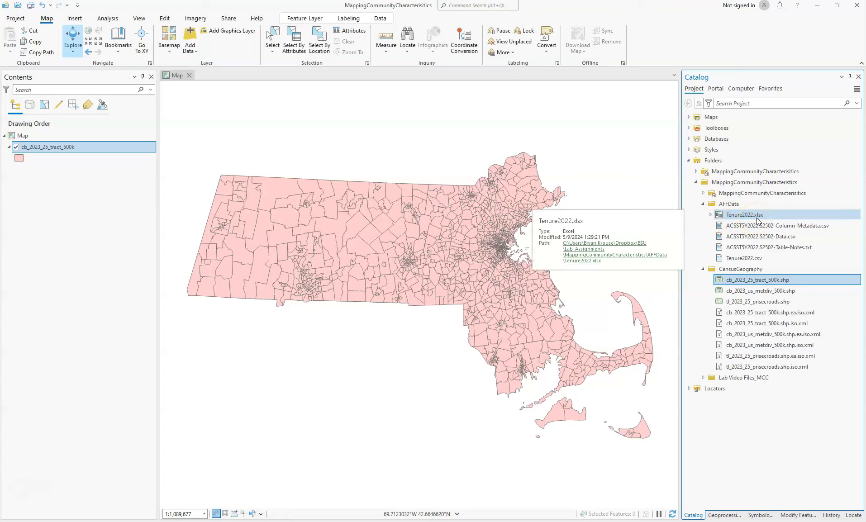
{"action": "double_click", "coordinate": [724, 215]}
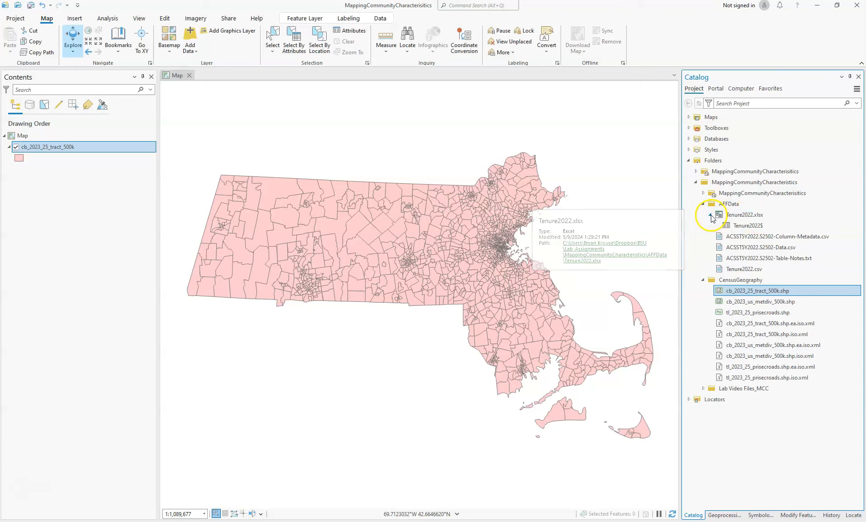
{"action": "left_click_drag", "start_coordinate": [753, 231], "coordinate": [132, 214]}
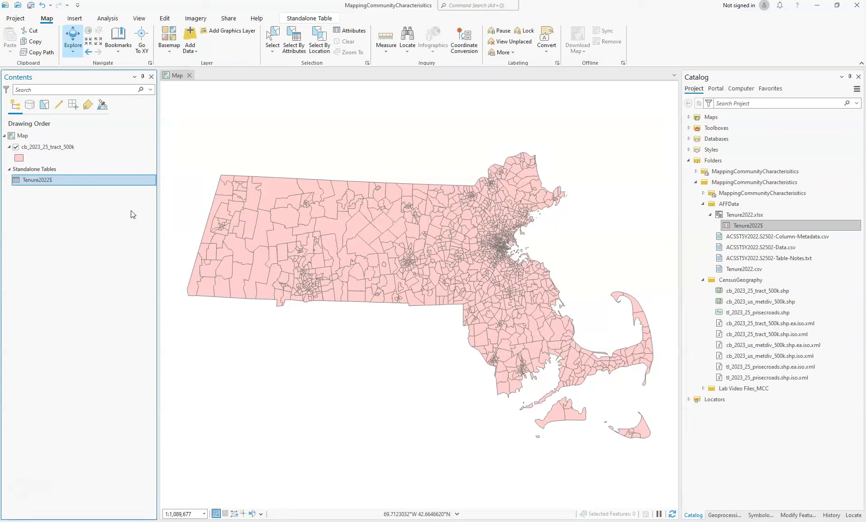
Step: Open the Tenure2022$ table, widen its GEO_ID column and examine the identifiers and tenure fields across the whole table
{"action": "right_click", "coordinate": [70, 180]}
{"action": "left_click", "coordinate": [75, 207]}
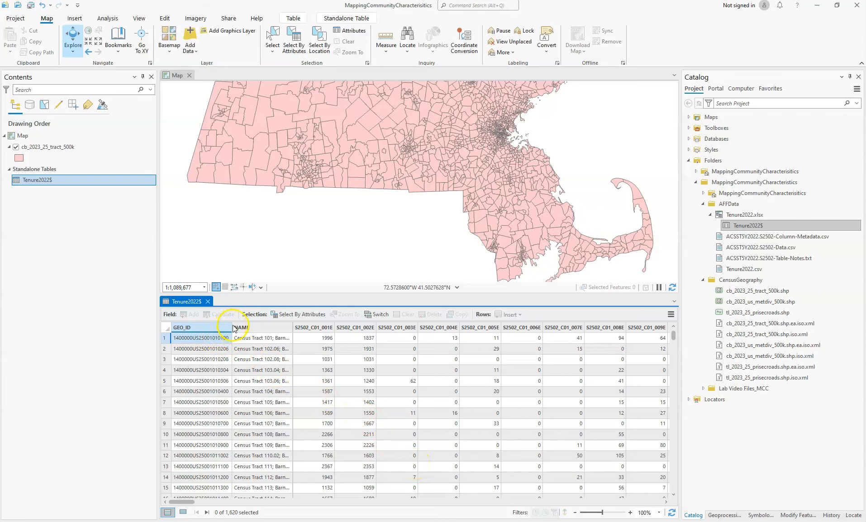
{"action": "left_click_drag", "start_coordinate": [235, 327], "coordinate": [257, 327]}
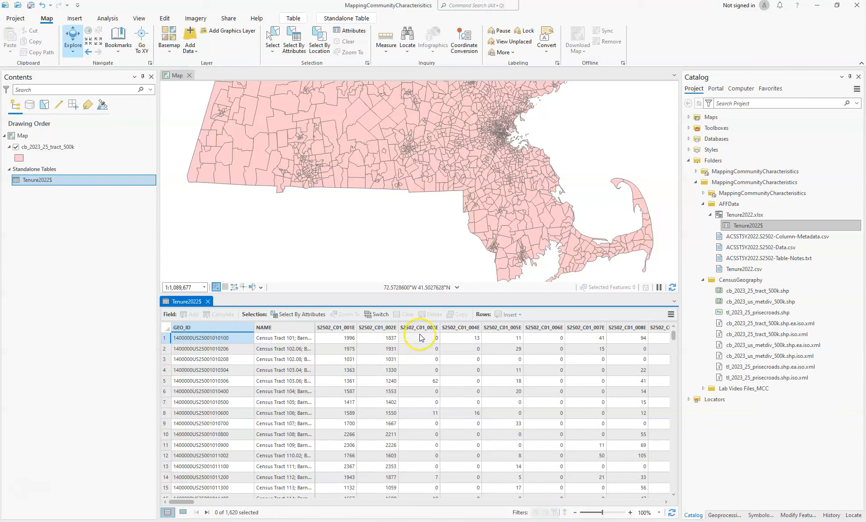
{"action": "mouse_move", "coordinate": [461, 336]}
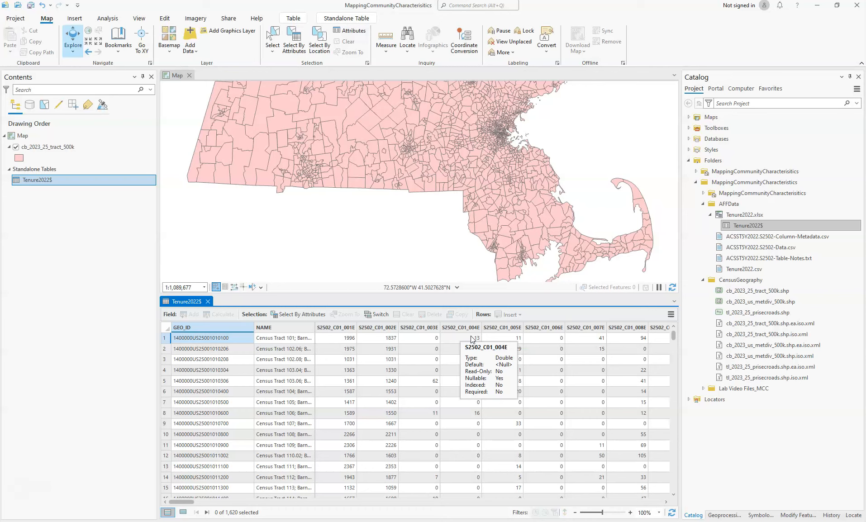
{"action": "left_click", "coordinate": [230, 342]}
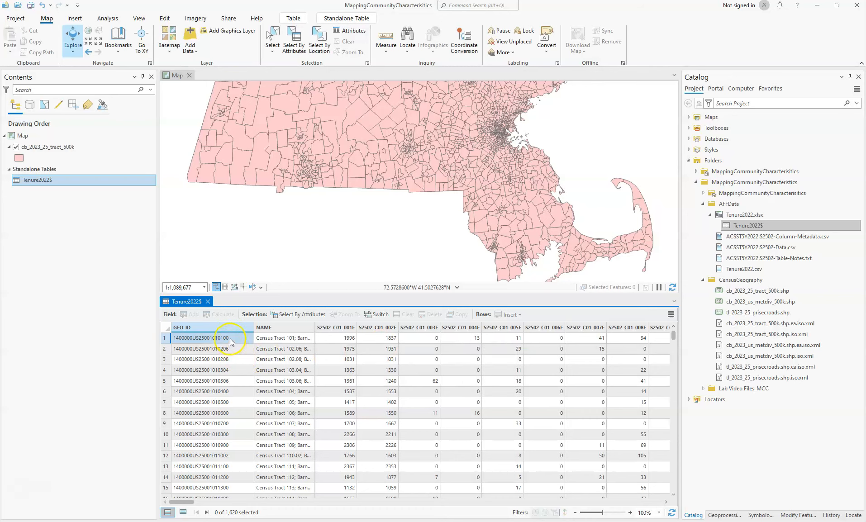
{"action": "mouse_move", "coordinate": [232, 330]}
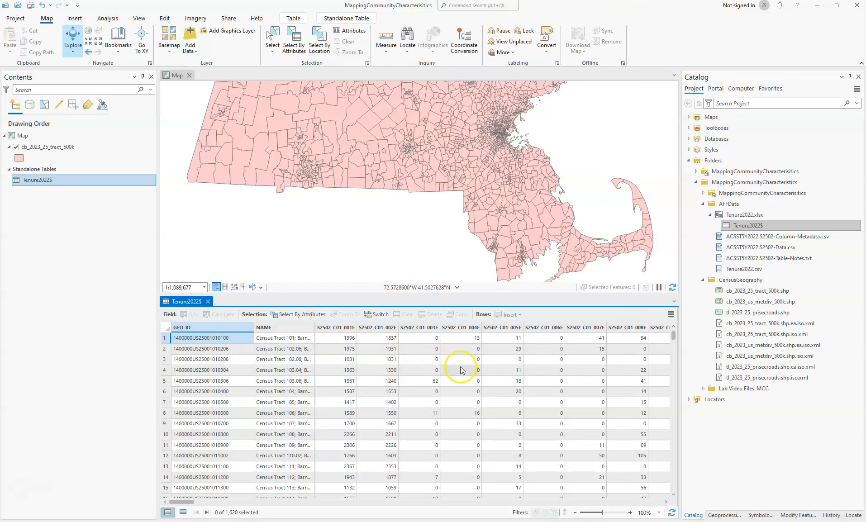
{"action": "left_click_drag", "start_coordinate": [186, 503], "coordinate": [639, 497]}
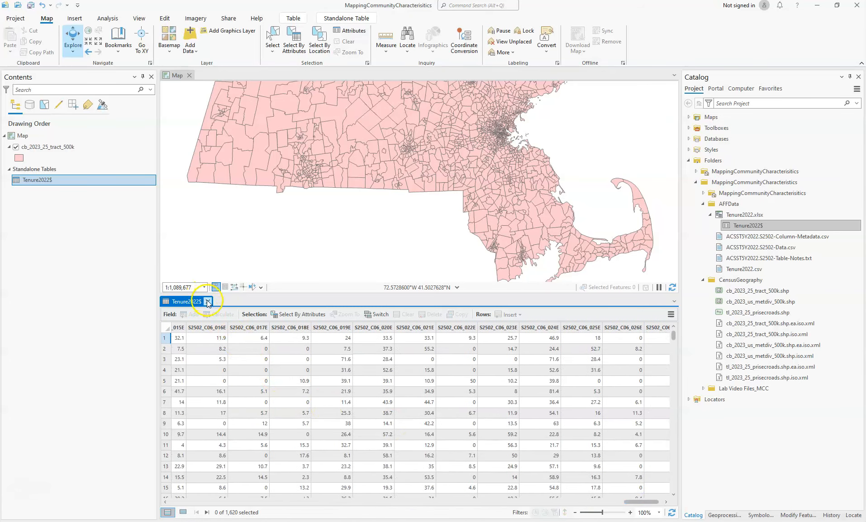
{"action": "left_click_drag", "start_coordinate": [652, 501], "coordinate": [187, 503]}
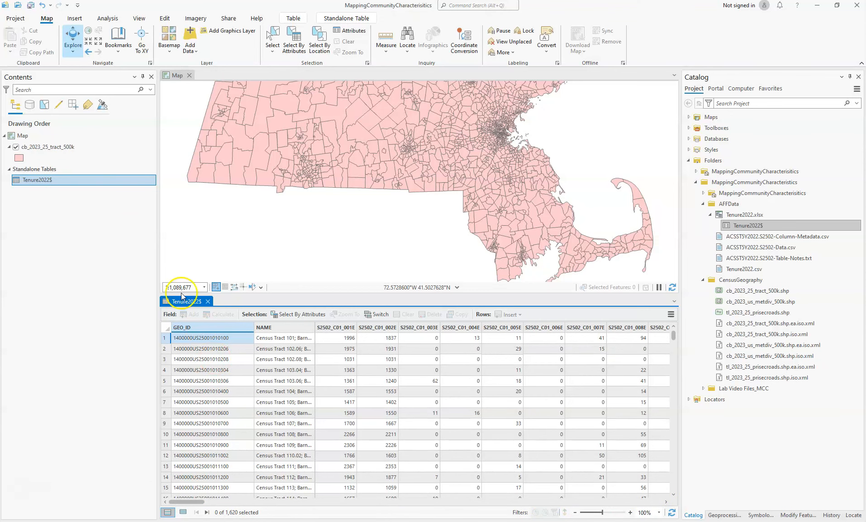
Step: Open the census tract layer's attribute table, compare its GEOIDFQ field with GEO_ID in Tenure2022$, and close both tables
{"action": "right_click", "coordinate": [67, 148]}
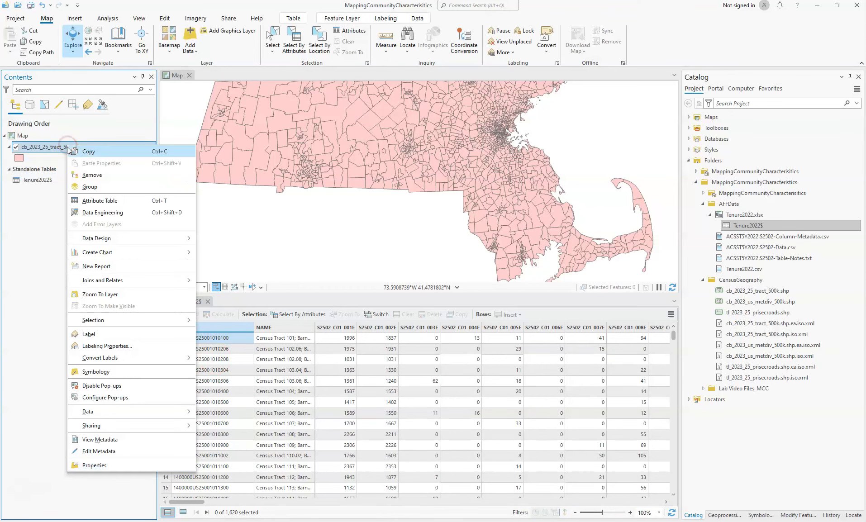
{"action": "left_click", "coordinate": [90, 201]}
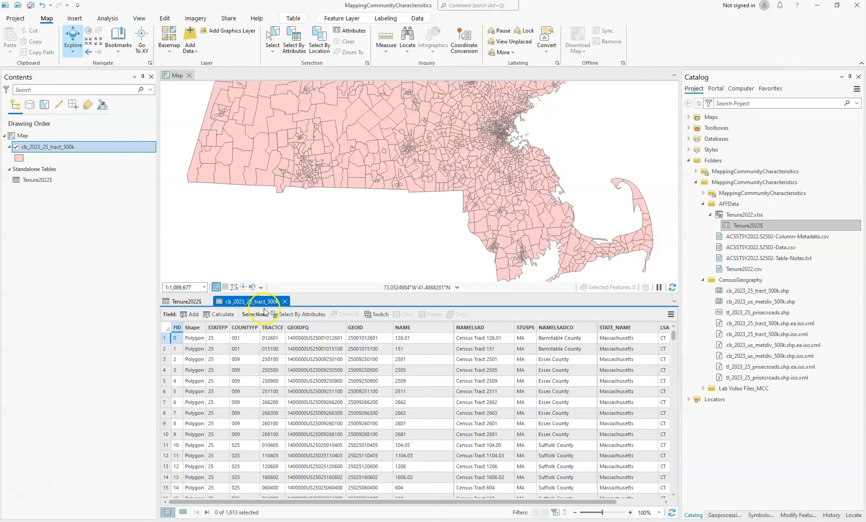
{"action": "left_click", "coordinate": [182, 302]}
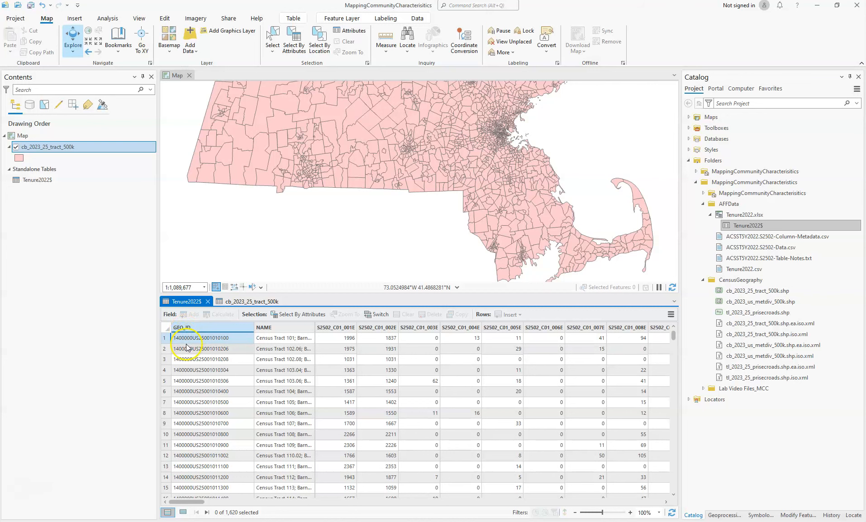
{"action": "left_click", "coordinate": [246, 301]}
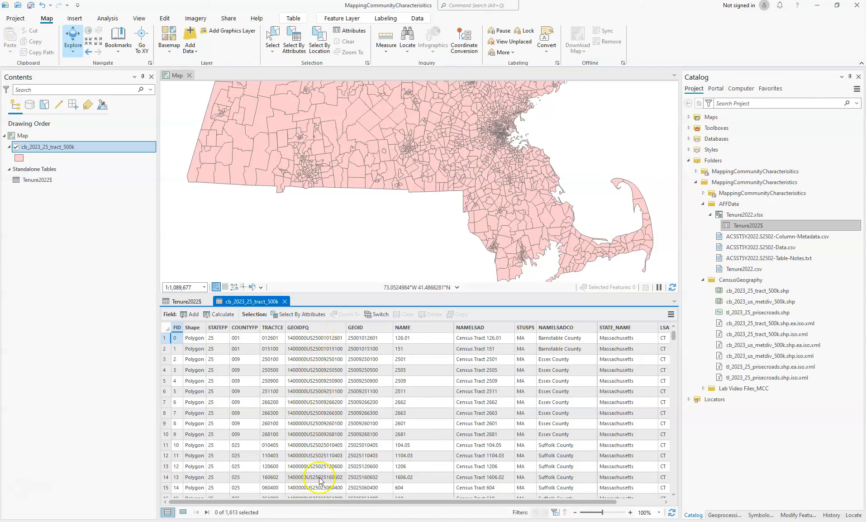
{"action": "left_click", "coordinate": [284, 301]}
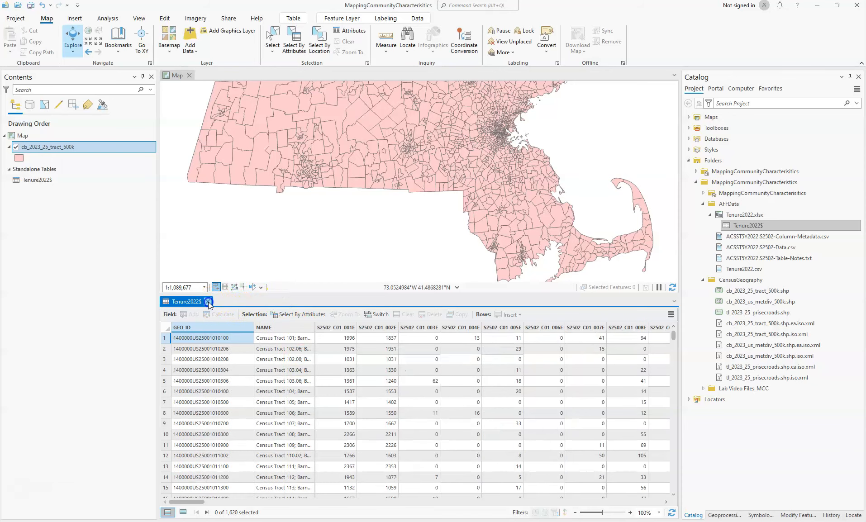
{"action": "left_click", "coordinate": [208, 301]}
Step: Join the Tenure2022$ table to the cb_2023_25_tract_500k layer, matching input field GEOIDFQ with join field GEO_ID and keeping all input records
{"action": "right_click", "coordinate": [56, 147]}
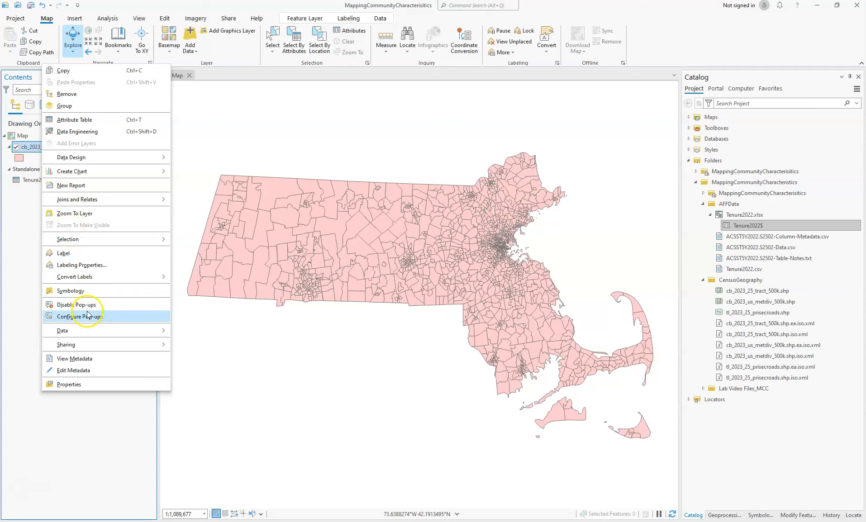
{"action": "mouse_move", "coordinate": [112, 202]}
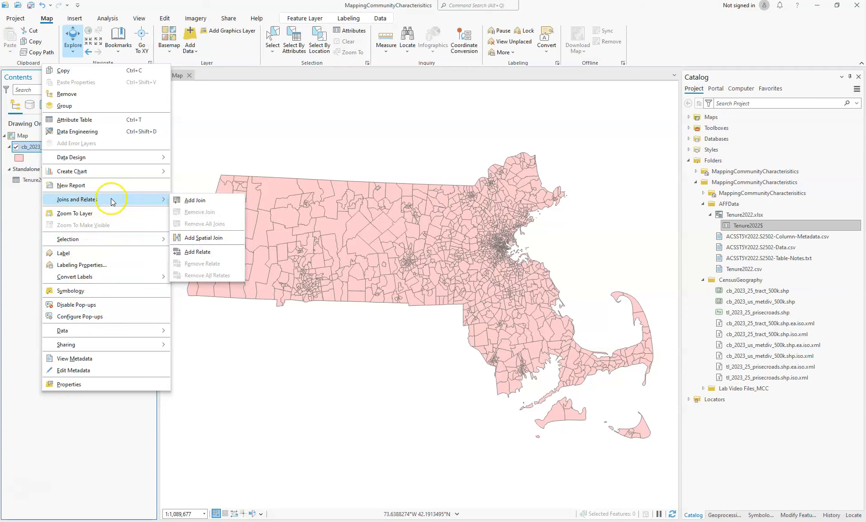
{"action": "left_click", "coordinate": [192, 200]}
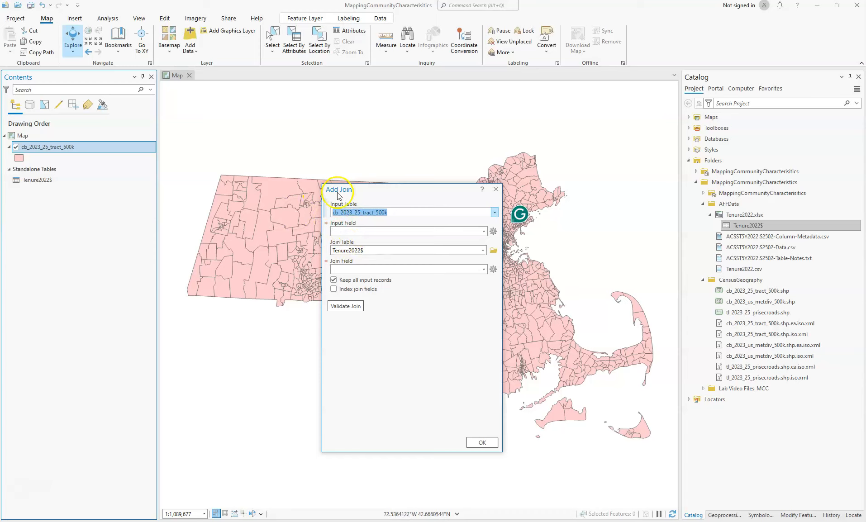
{"action": "mouse_move", "coordinate": [327, 207]}
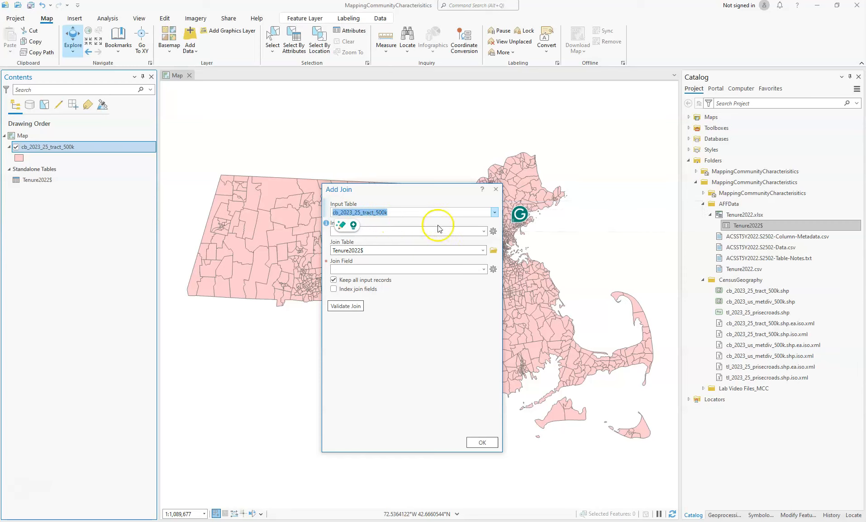
{"action": "left_click", "coordinate": [484, 232]}
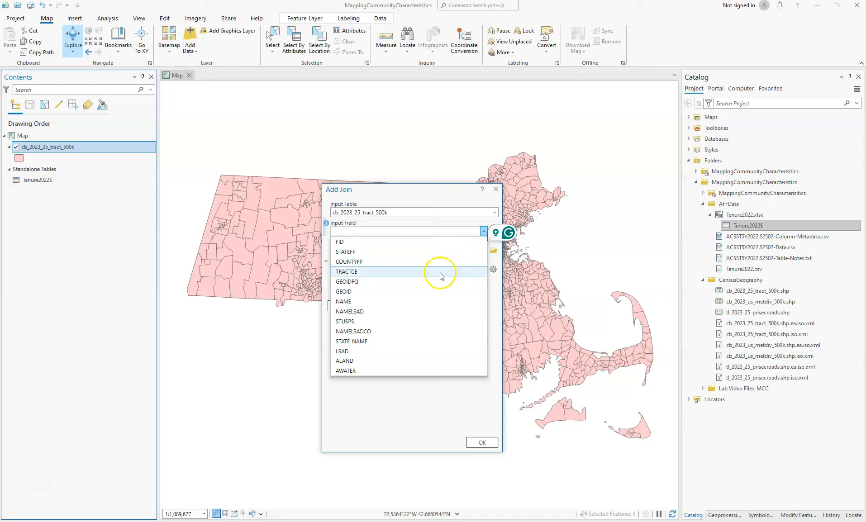
{"action": "left_click", "coordinate": [437, 281]}
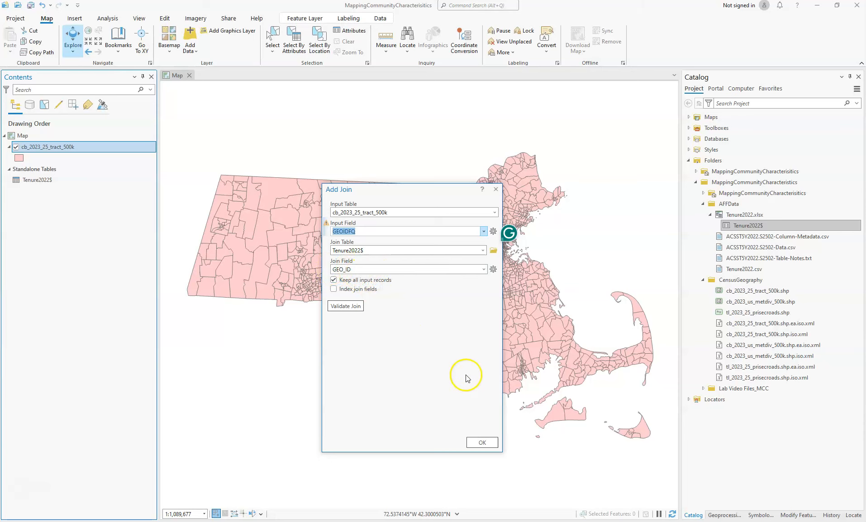
{"action": "left_click", "coordinate": [482, 445]}
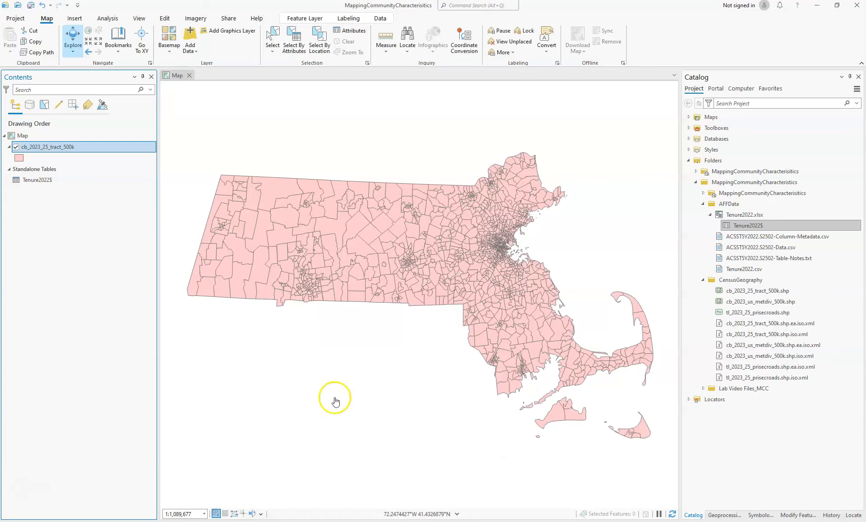
Step: Open the tract layer's attribute table, examine the joined tenure fields through to the last column, and close the table
{"action": "right_click", "coordinate": [94, 149]}
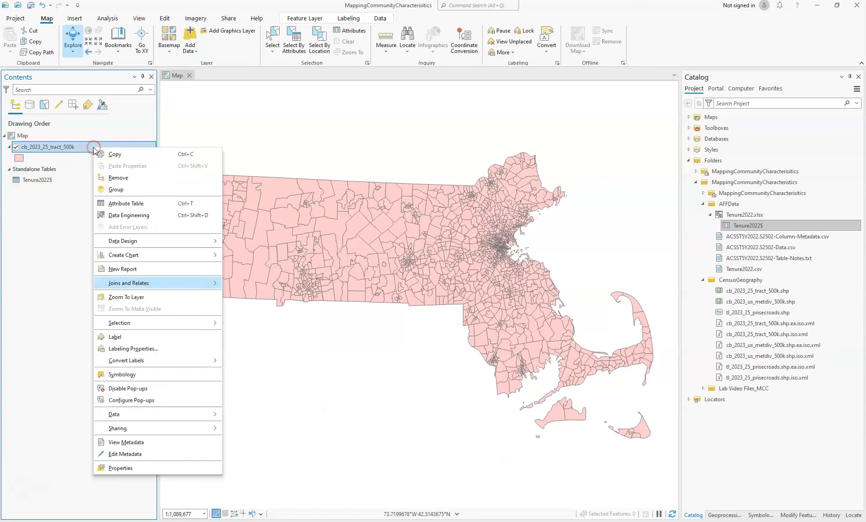
{"action": "left_click", "coordinate": [126, 203]}
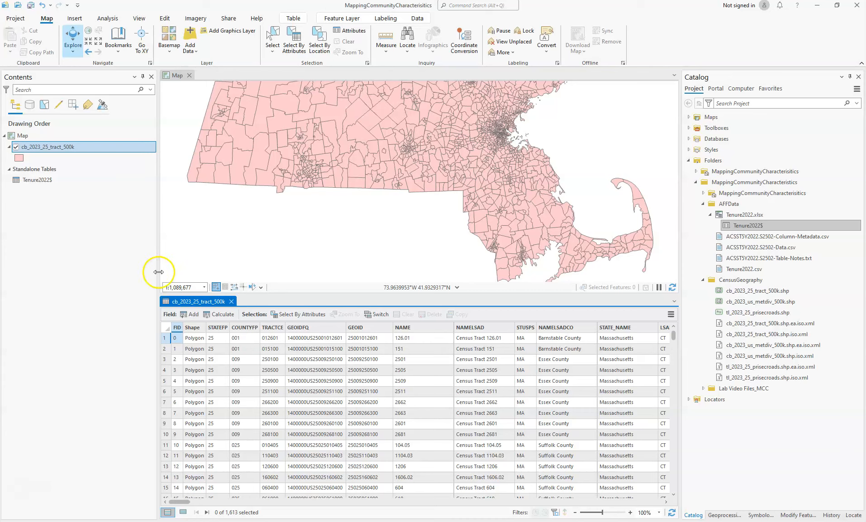
{"action": "left_click_drag", "start_coordinate": [178, 501], "coordinate": [449, 507]}
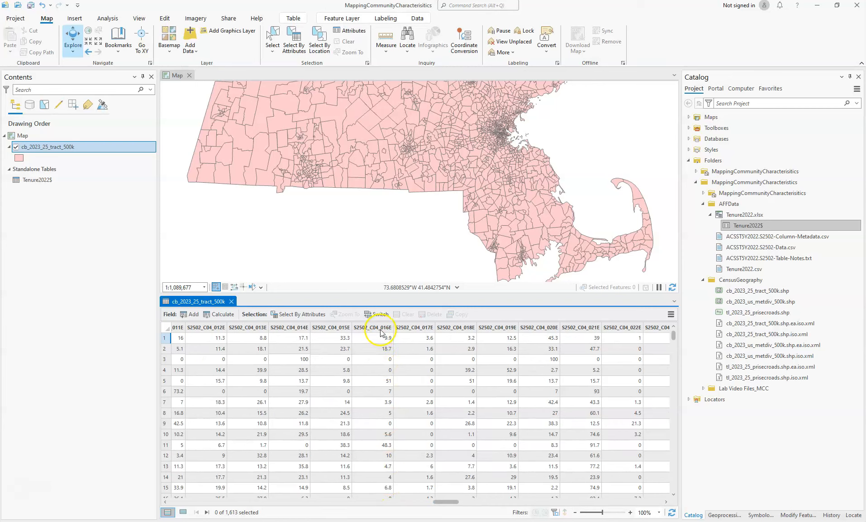
{"action": "mouse_move", "coordinate": [381, 332]}
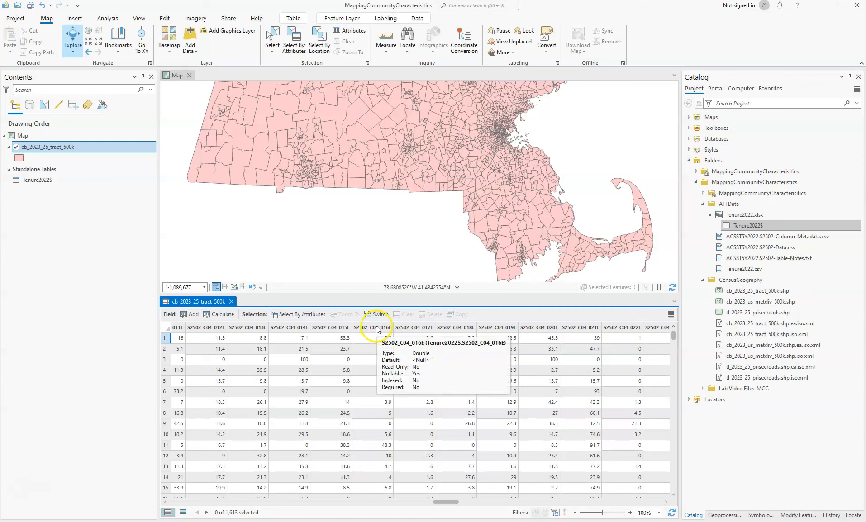
{"action": "left_click_drag", "start_coordinate": [456, 502], "coordinate": [658, 514]}
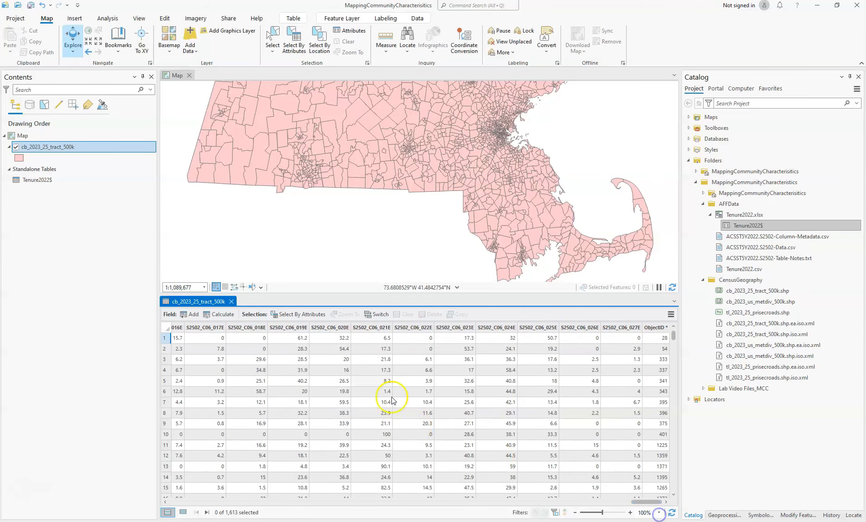
{"action": "left_click", "coordinate": [231, 301]}
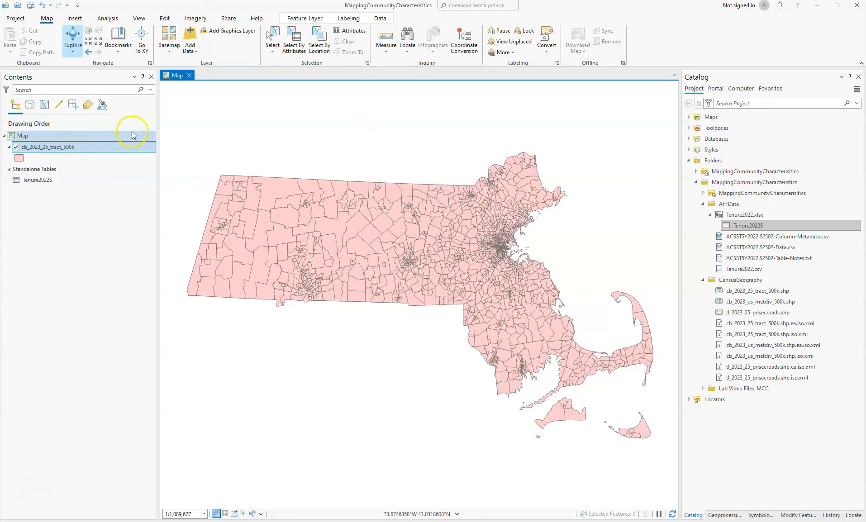
Step: Export the joined tract layer to the MappingCommunityCharacterisitics.gdb geodatabase as a feature class named MassTenure2022CT
{"action": "right_click", "coordinate": [82, 149]}
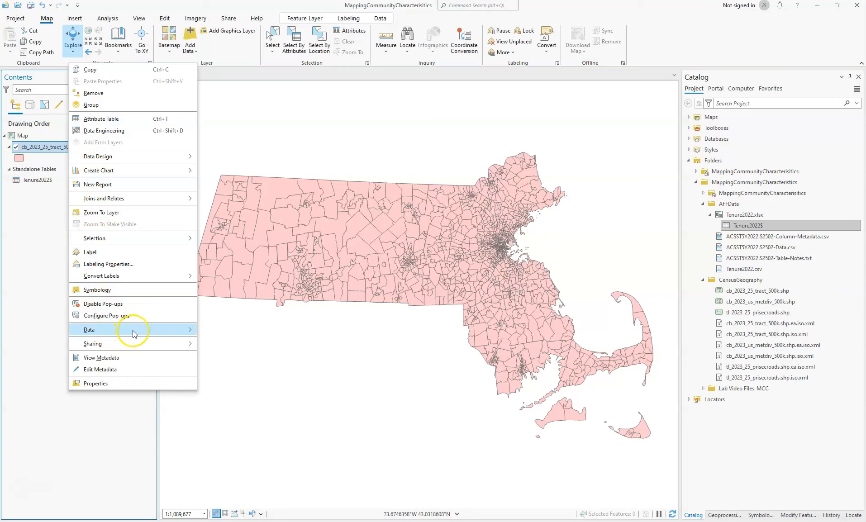
{"action": "mouse_move", "coordinate": [134, 334]}
{"action": "left_click", "coordinate": [233, 330]}
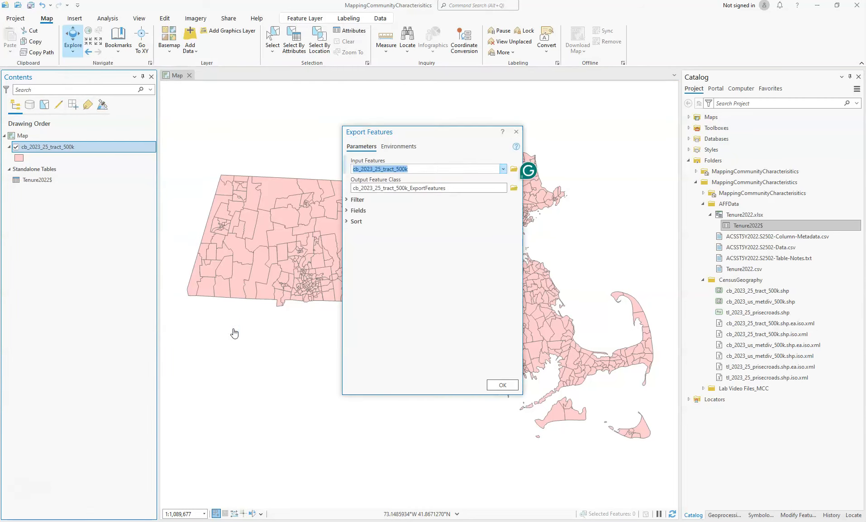
{"action": "left_click", "coordinate": [410, 188]}
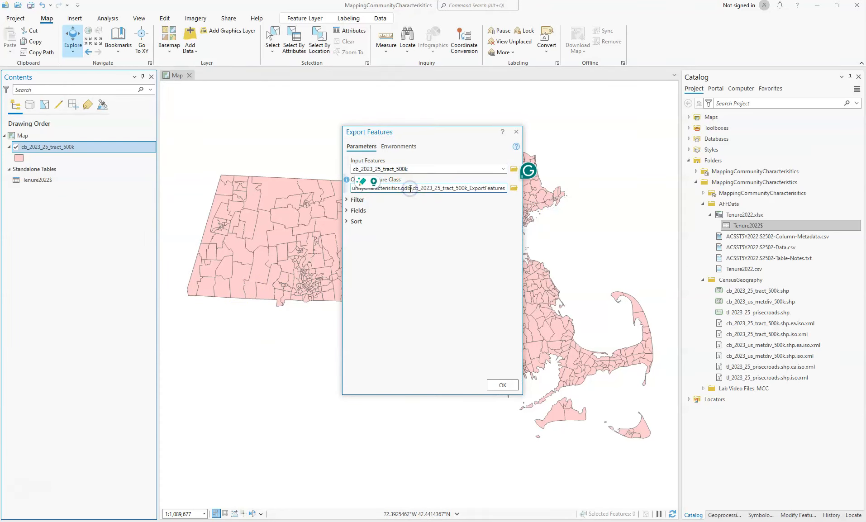
{"action": "left_click", "coordinate": [434, 189]}
{"action": "left_click", "coordinate": [449, 256]}
{"action": "left_click", "coordinate": [471, 189]}
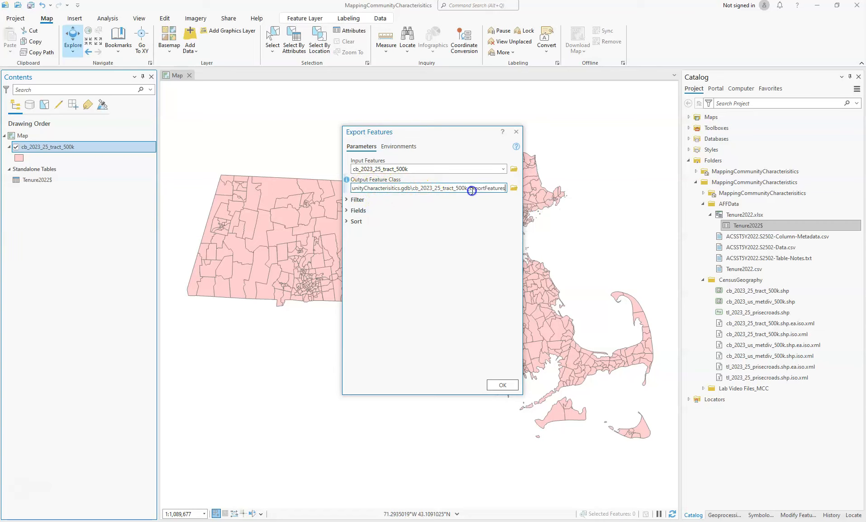
{"action": "left_click", "coordinate": [412, 188]}
{"action": "left_click_drag", "start_coordinate": [427, 189], "coordinate": [510, 194]}
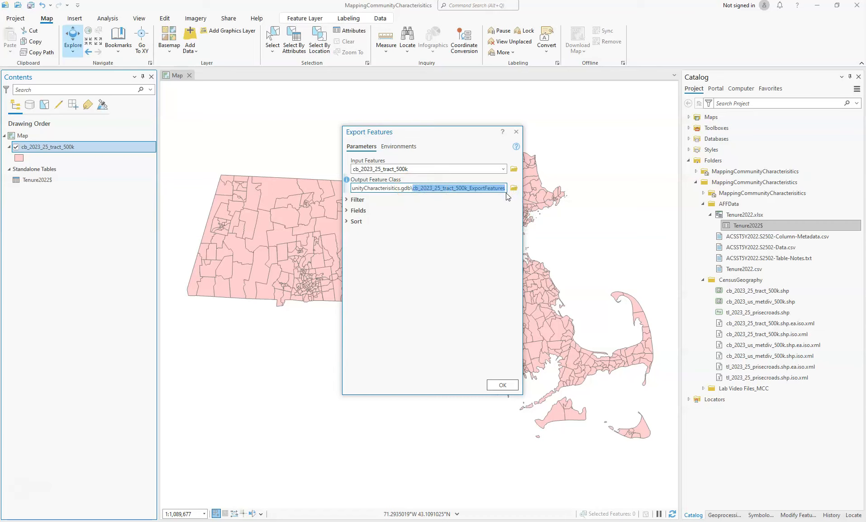
{"action": "type", "text": "M"}
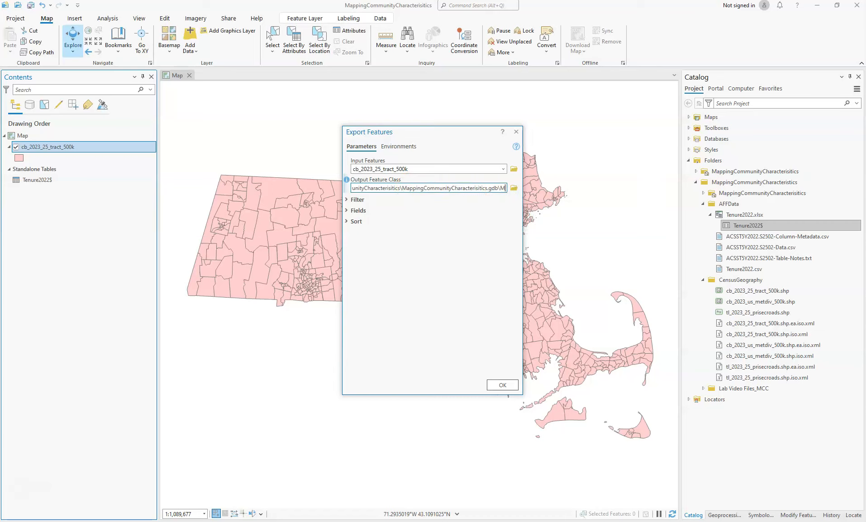
{"action": "type", "text": "assT"}
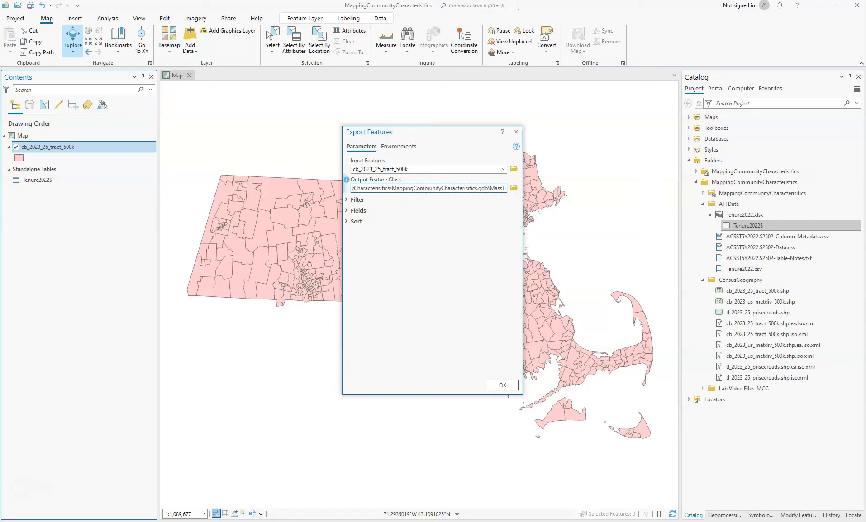
{"action": "type", "text": "enu"}
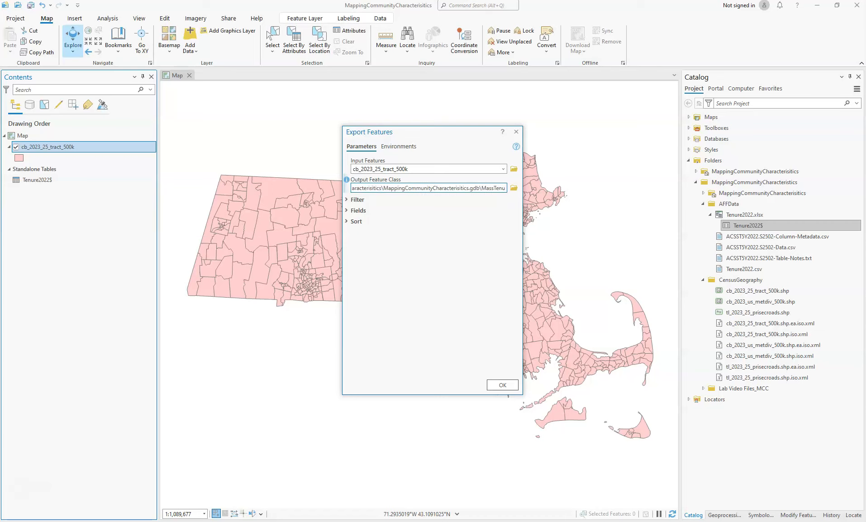
{"action": "type", "text": "r"}
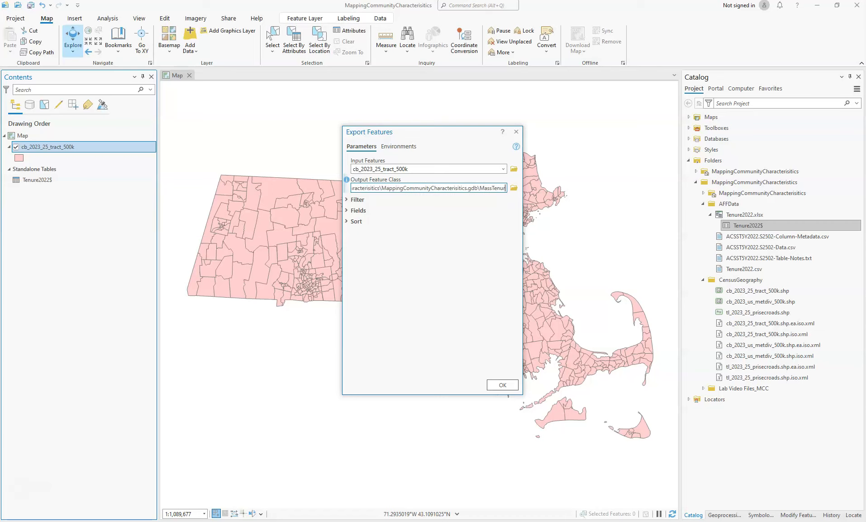
{"action": "type", "text": "e2022"}
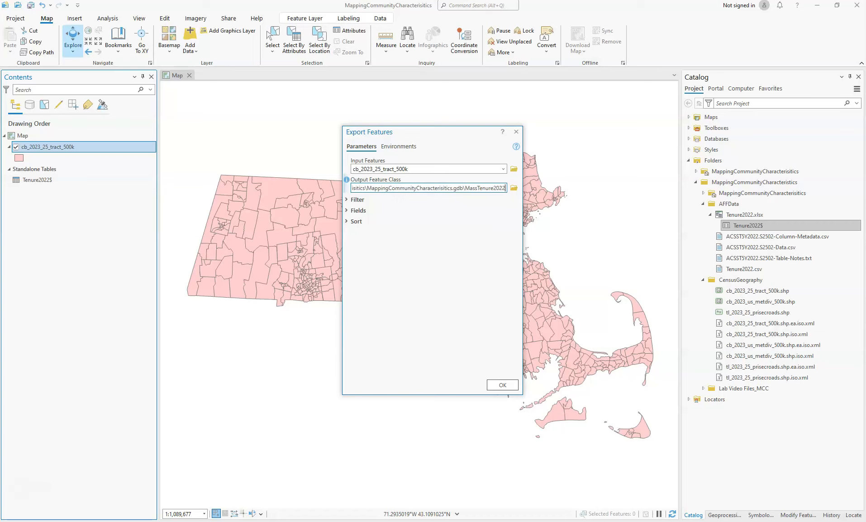
{"action": "type", "text": "CT"}
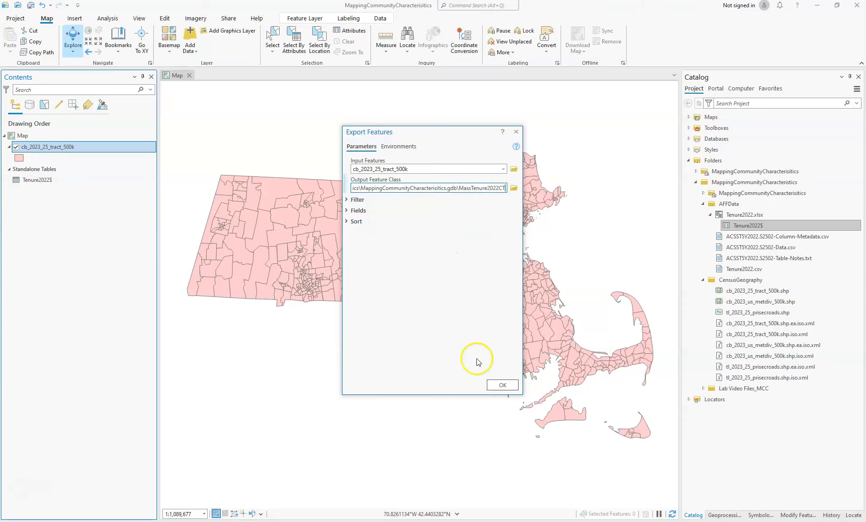
{"action": "left_click", "coordinate": [501, 386]}
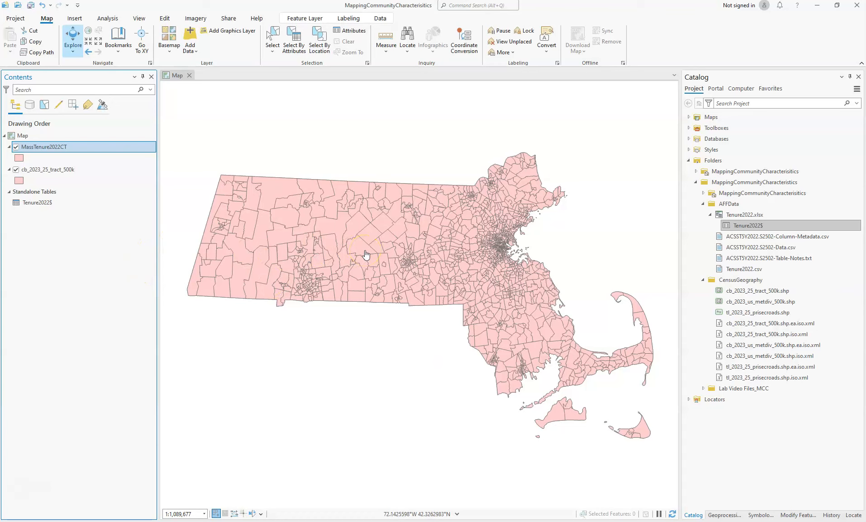
Step: Expand the project folder in the catalog and inspect the MassTenure2022CT layer's data source and spatial reference
{"action": "left_click", "coordinate": [703, 193]}
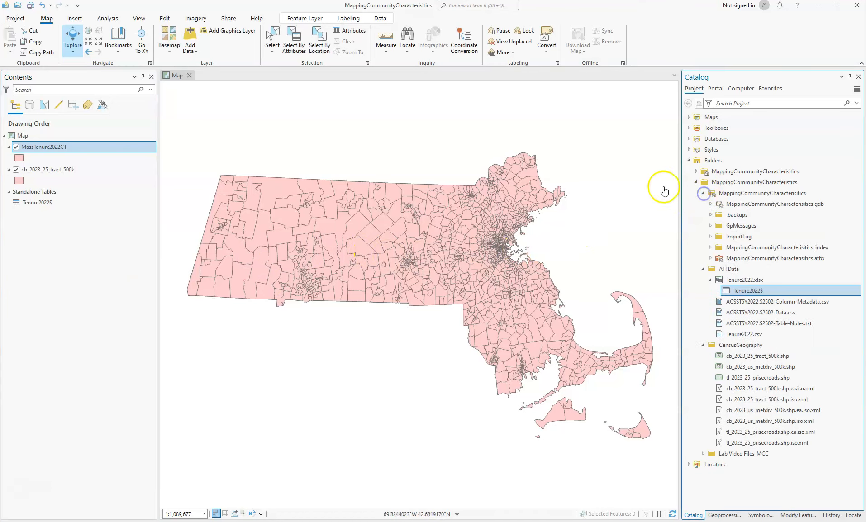
{"action": "right_click", "coordinate": [62, 148]}
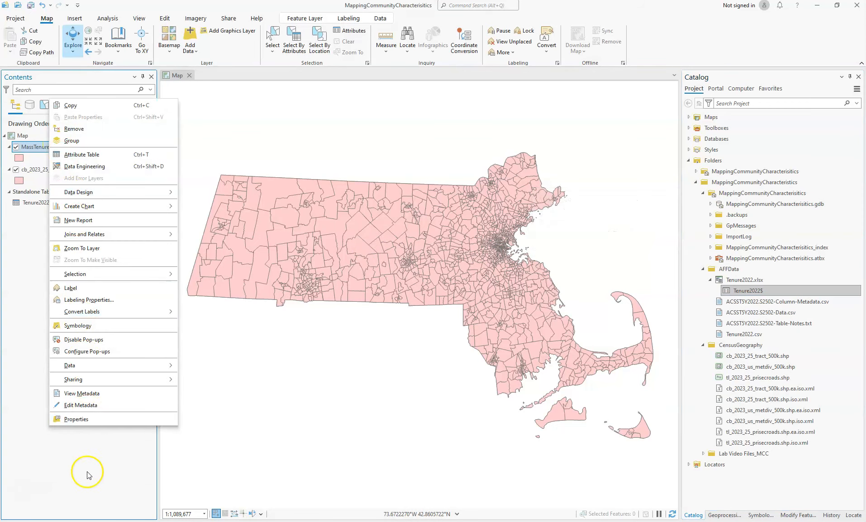
{"action": "left_click", "coordinate": [88, 416]}
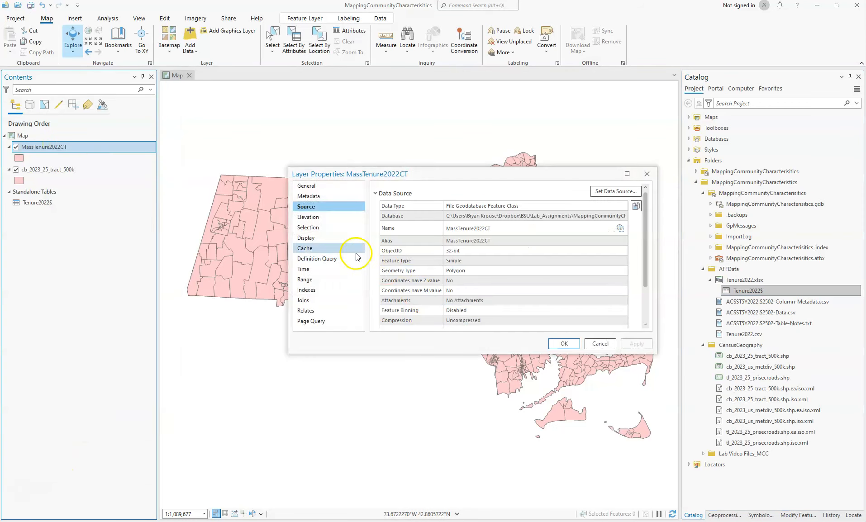
{"action": "scroll", "coordinate": [474, 253], "scroll_direction": "down", "scroll_amount": 3}
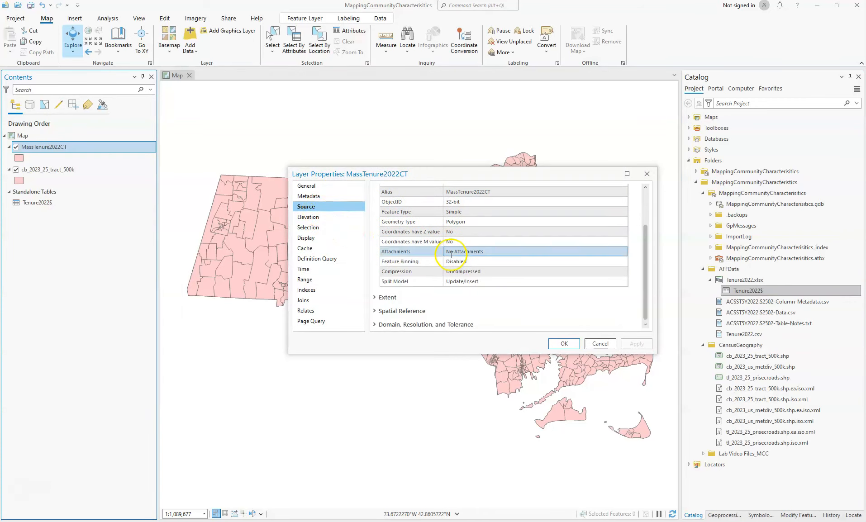
{"action": "left_click", "coordinate": [389, 311]}
{"action": "scroll", "coordinate": [380, 303], "scroll_direction": "down", "scroll_amount": 2}
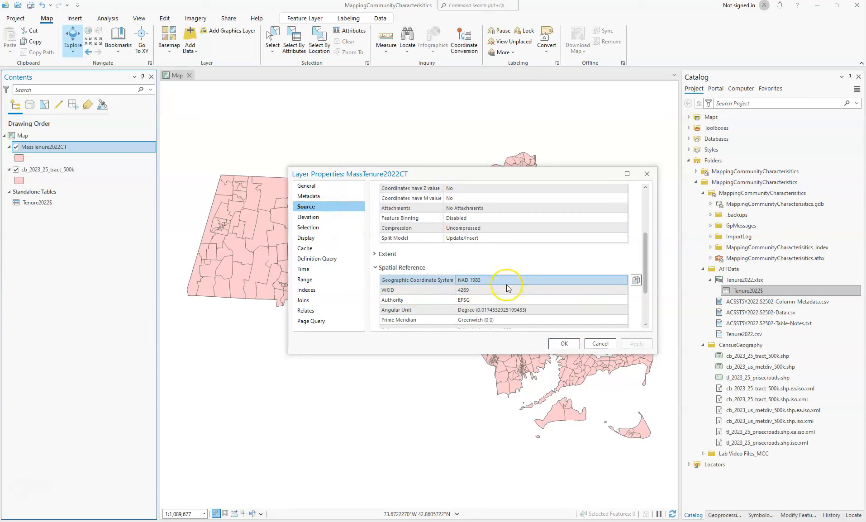
{"action": "left_click", "coordinate": [564, 344]}
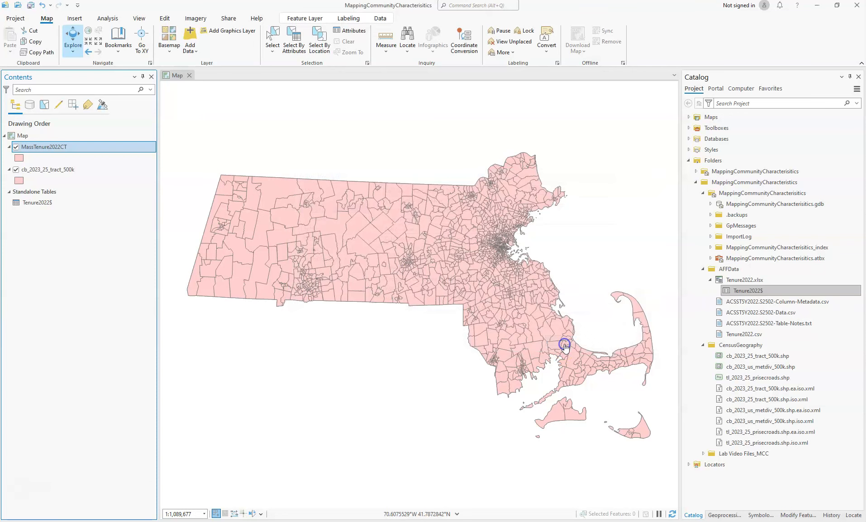
Step: Remove the MassTenure2022CT layer from the map and select its feature class inside the project geodatabase
{"action": "right_click", "coordinate": [81, 148]}
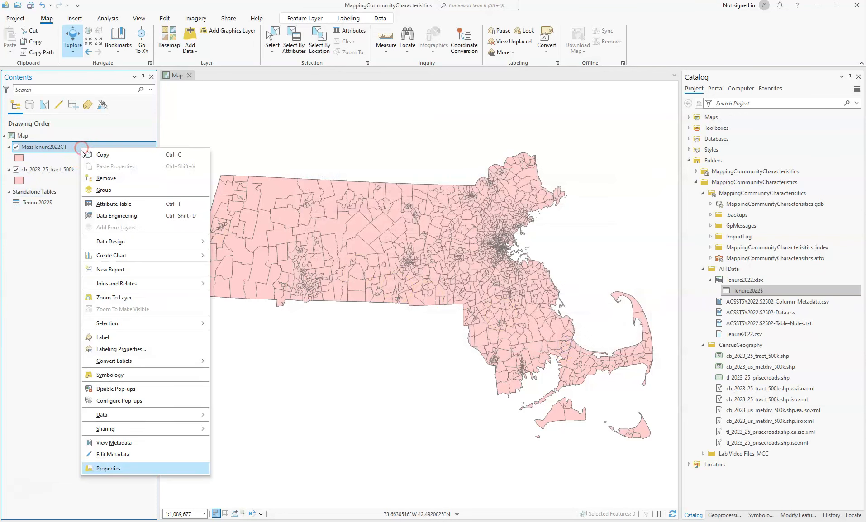
{"action": "left_click", "coordinate": [92, 177]}
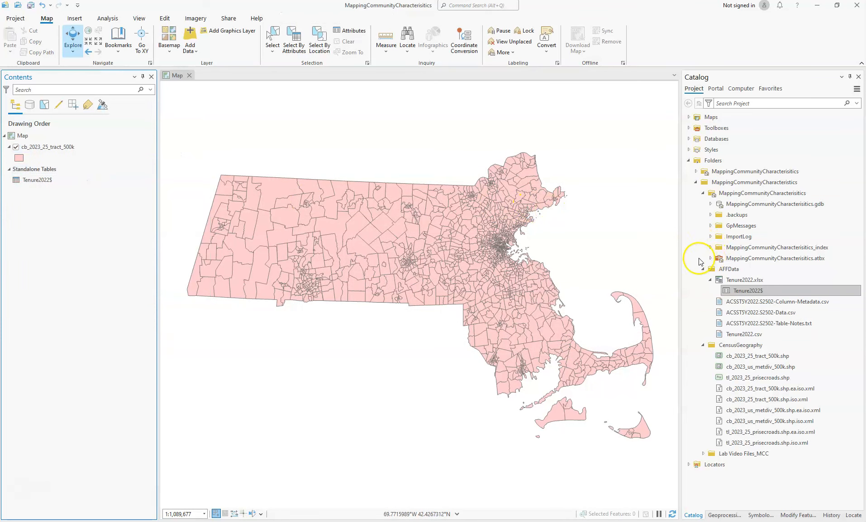
{"action": "left_click", "coordinate": [710, 203]}
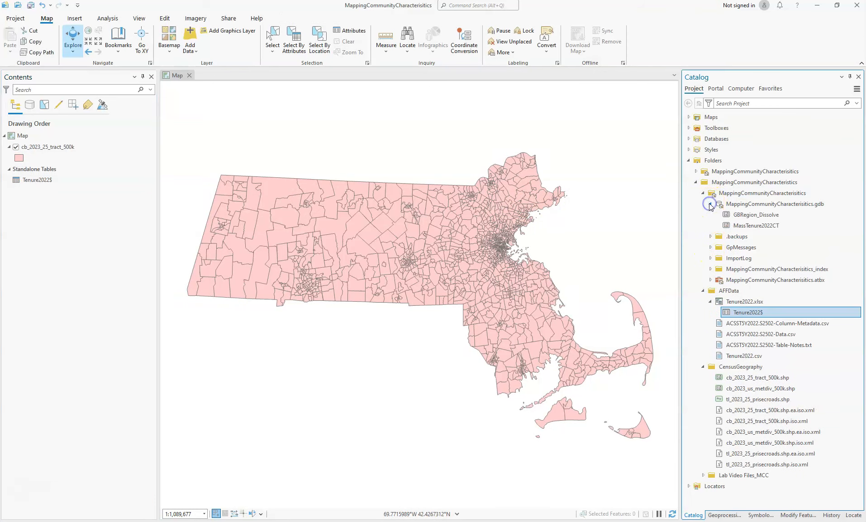
{"action": "left_click", "coordinate": [749, 228]}
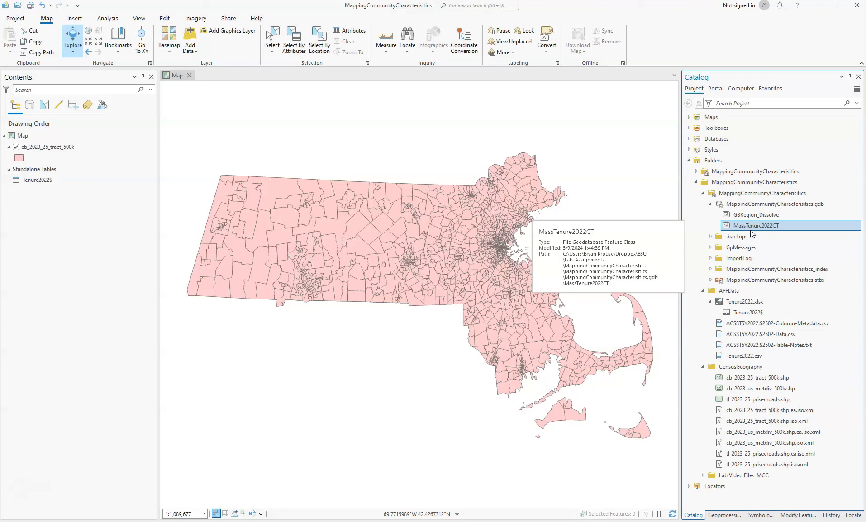
Step: Delete the MassTenure2022CT feature class from the MappingCommunityCharacterisitics.gdb geodatabase and confirm the deletion
{"action": "right_click", "coordinate": [751, 227]}
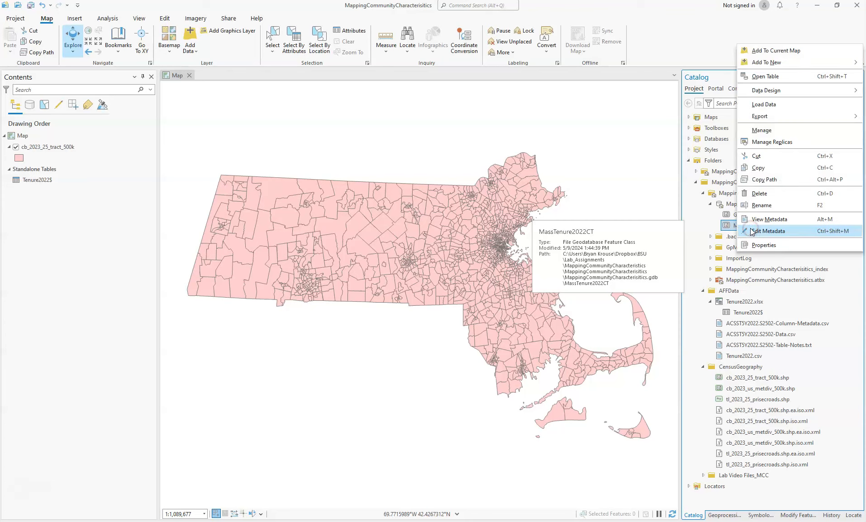
{"action": "left_click", "coordinate": [781, 197]}
{"action": "left_click", "coordinate": [460, 279]}
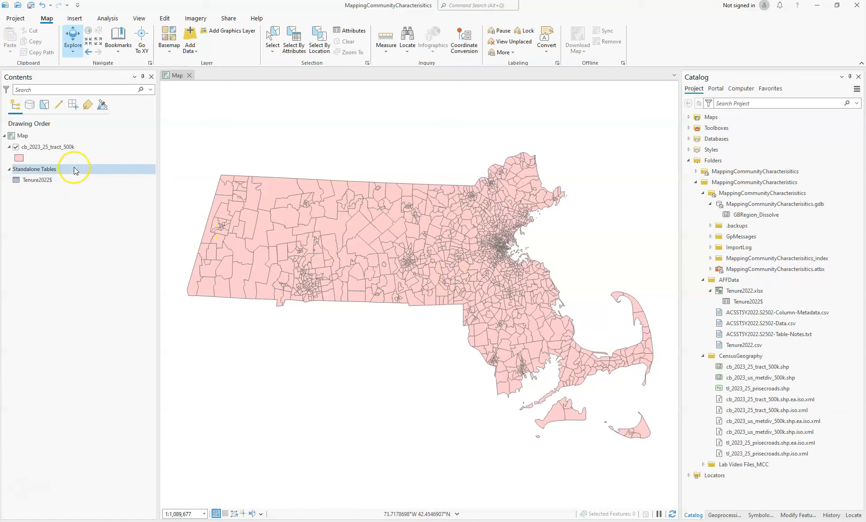
Step: Set up a feature export of the cb_2023_25_tract_500k layer with MassTenure2022CT as the output feature class in the project geodatabase
{"action": "right_click", "coordinate": [71, 147]}
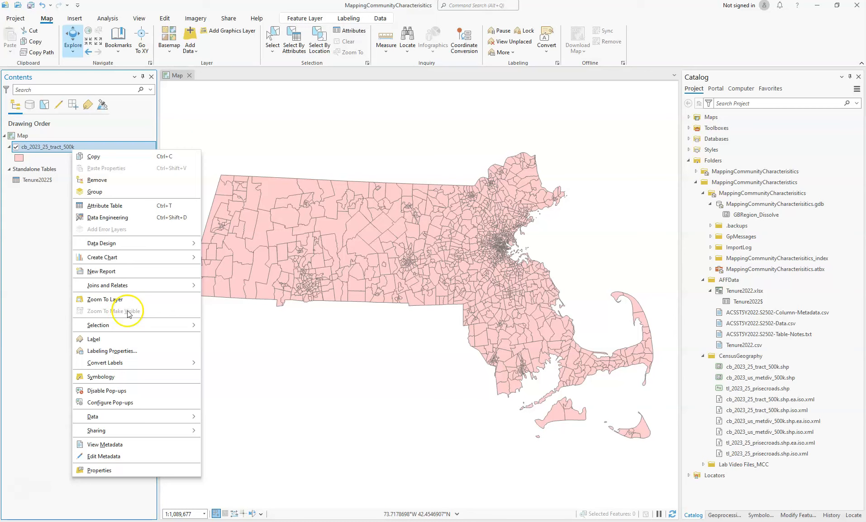
{"action": "mouse_move", "coordinate": [189, 419]}
{"action": "left_click", "coordinate": [222, 415]}
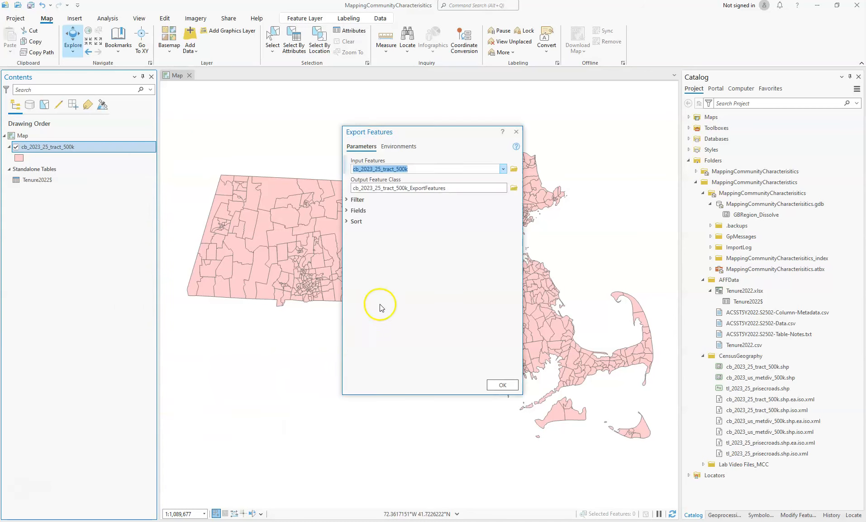
{"action": "left_click", "coordinate": [414, 189]}
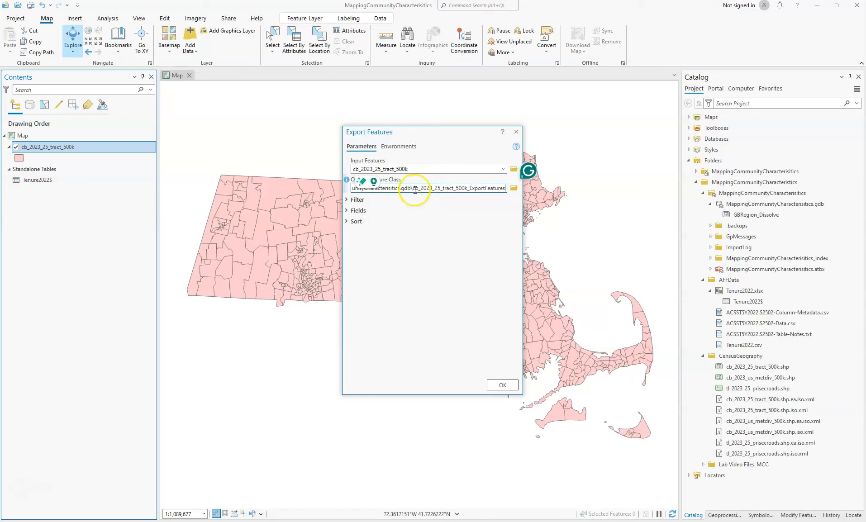
{"action": "left_click_drag", "start_coordinate": [412, 188], "coordinate": [514, 195]}
{"action": "type", "text": "M"}
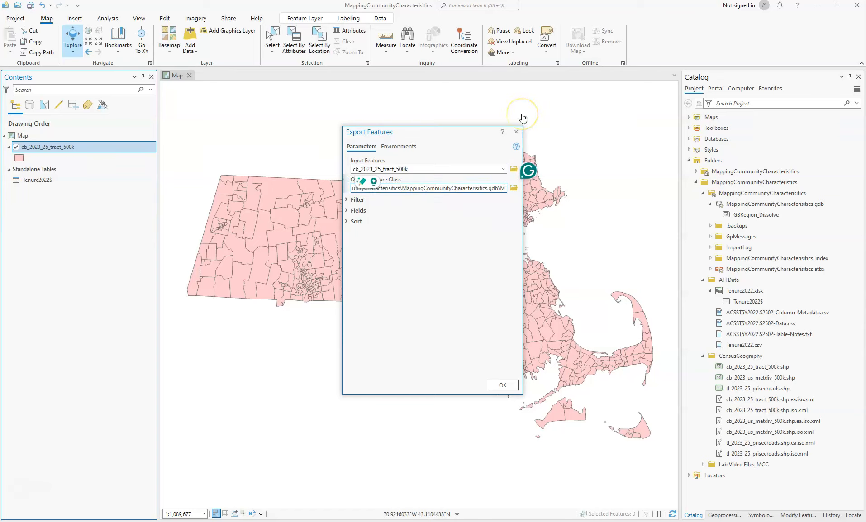
{"action": "type", "text": "assTenure"}
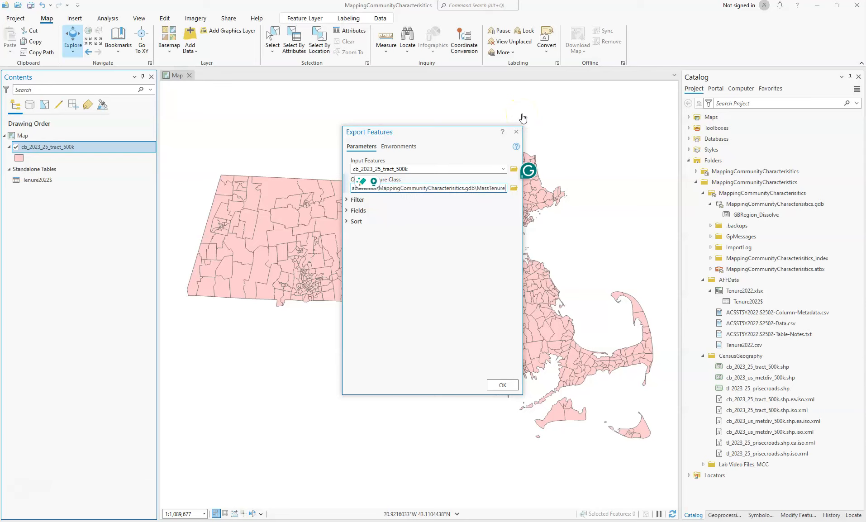
{"action": "type", "text": "2022"}
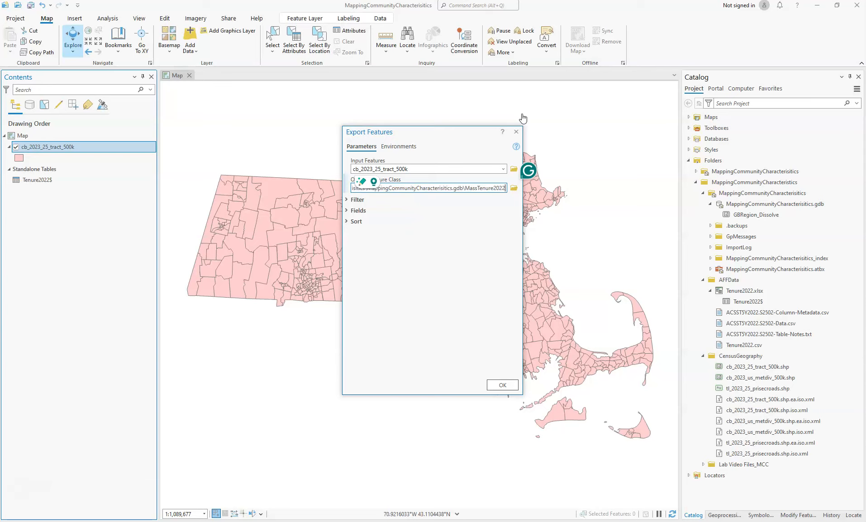
{"action": "type", "text": "CT"}
{"action": "left_click", "coordinate": [458, 249]}
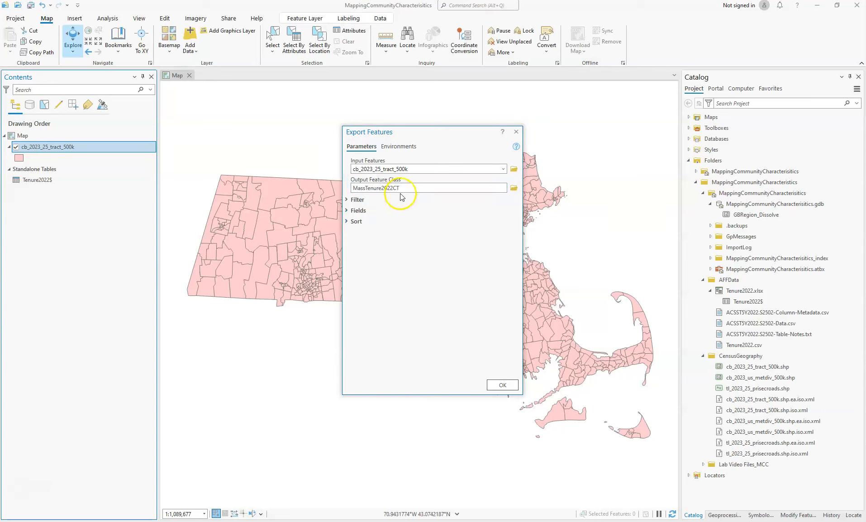
Step: Set the export's output coordinate system to Current Map [Map], the Massachusetts Mainland State Plane system, and run the export
{"action": "left_click", "coordinate": [402, 147]}
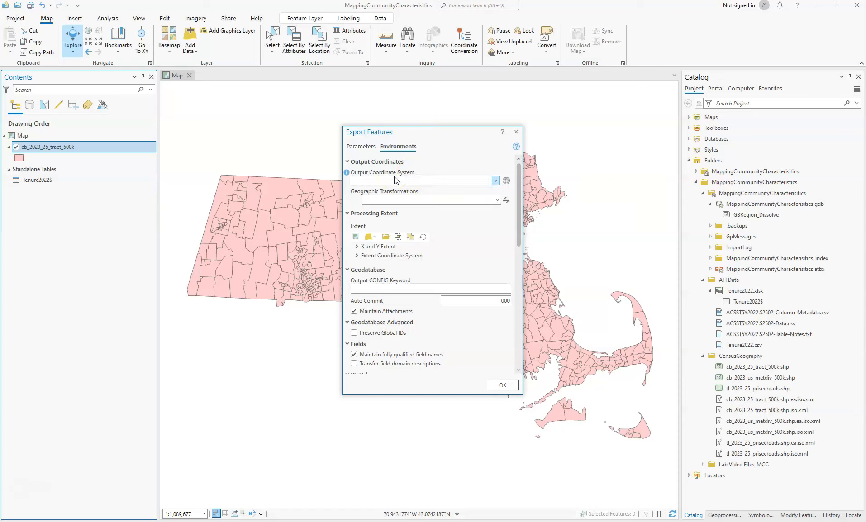
{"action": "left_click", "coordinate": [495, 180]}
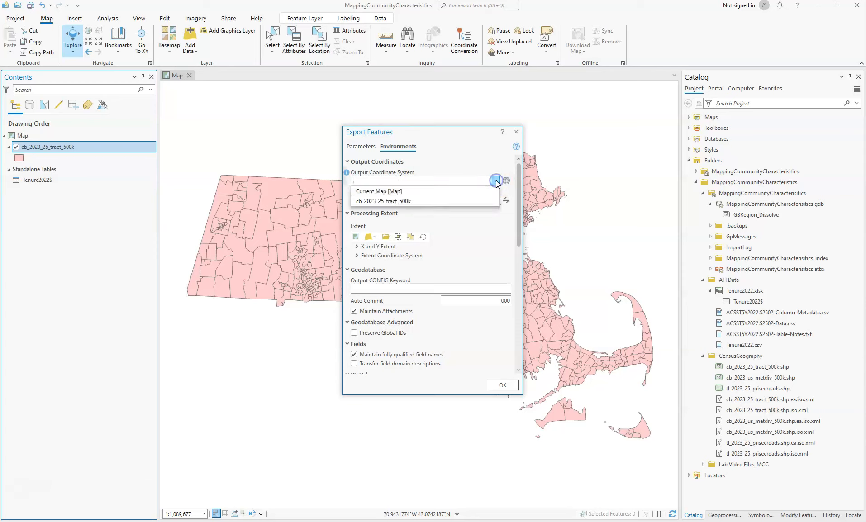
{"action": "left_click", "coordinate": [395, 191]}
{"action": "left_click", "coordinate": [452, 178]}
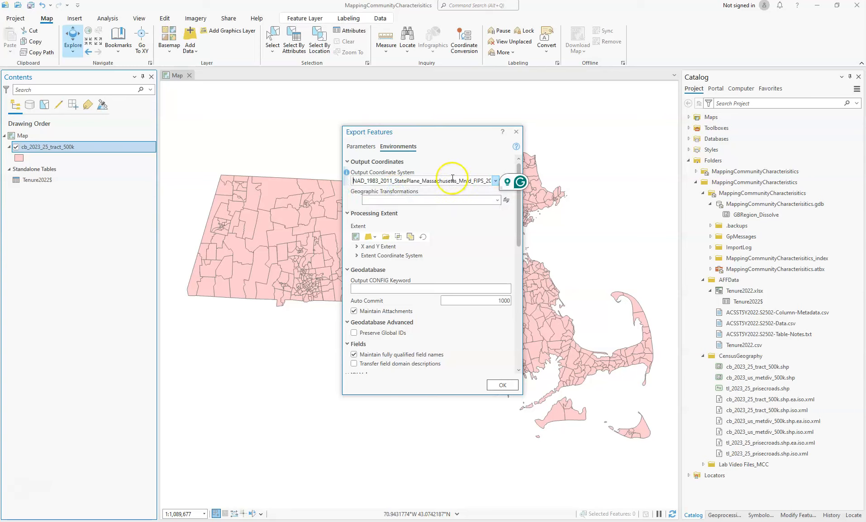
{"action": "left_click", "coordinate": [360, 147]}
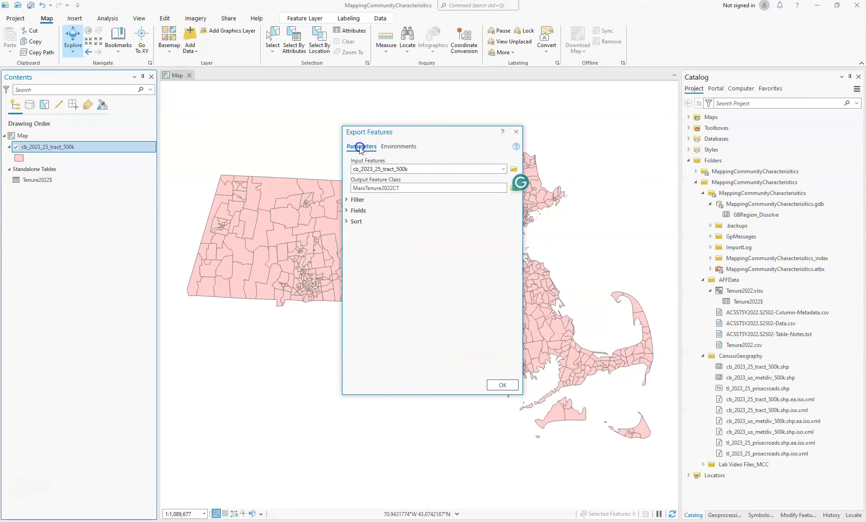
{"action": "left_click", "coordinate": [508, 386]}
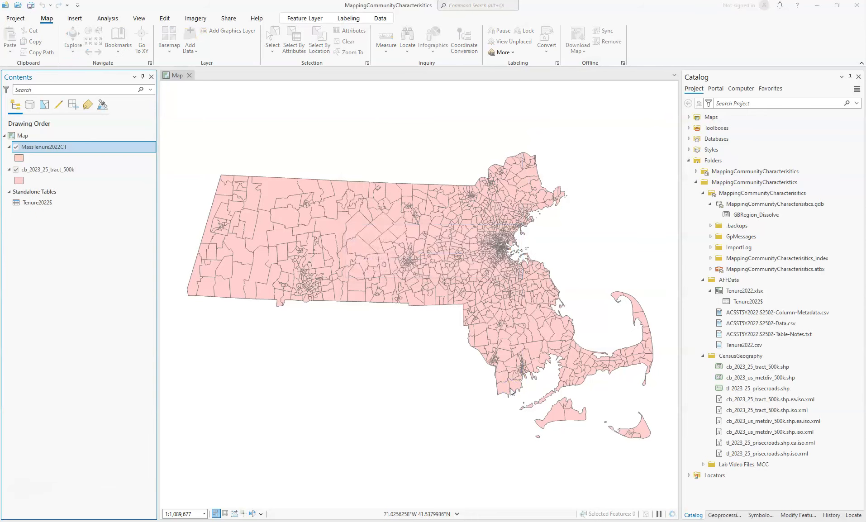
Step: Inspect the new MassTenure2022CT layer's data source and spatial reference in its properties, and close them
{"action": "left_click", "coordinate": [753, 226]}
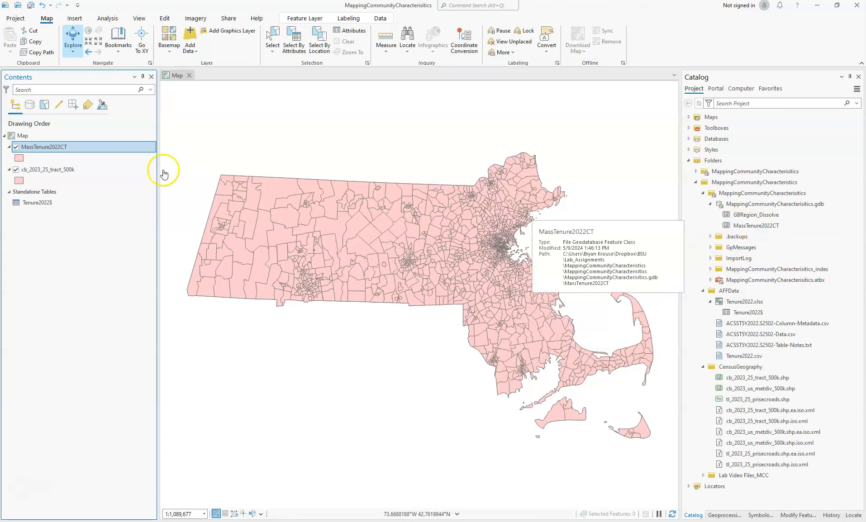
{"action": "right_click", "coordinate": [58, 147]}
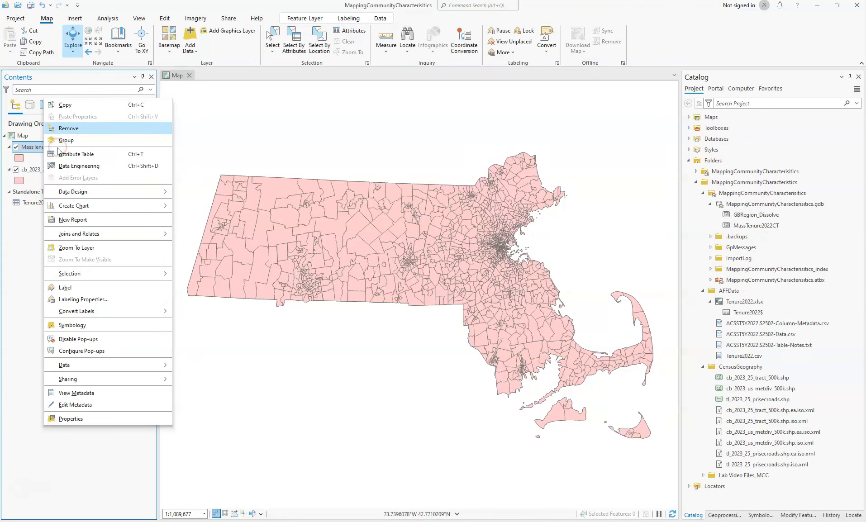
{"action": "left_click", "coordinate": [72, 418]}
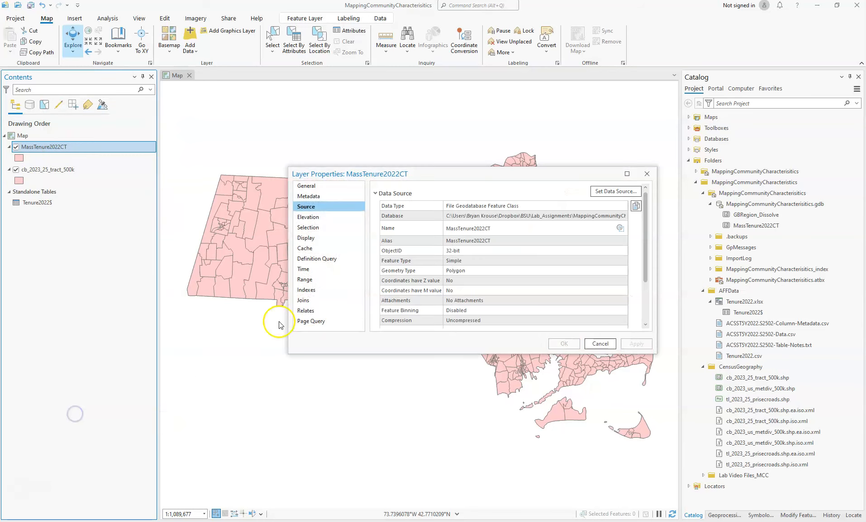
{"action": "scroll", "coordinate": [430, 289], "scroll_direction": "down", "scroll_amount": 3}
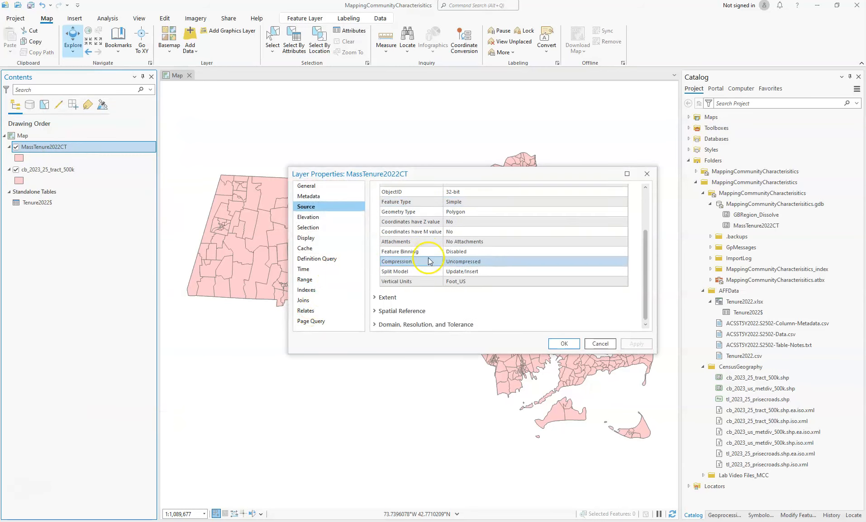
{"action": "left_click", "coordinate": [420, 312]}
{"action": "scroll", "coordinate": [456, 292], "scroll_direction": "down", "scroll_amount": 3}
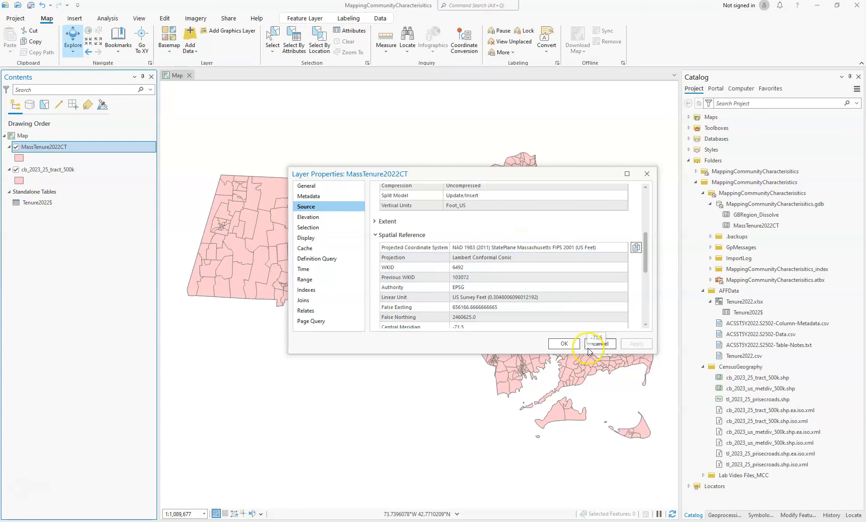
{"action": "left_click", "coordinate": [563, 344]}
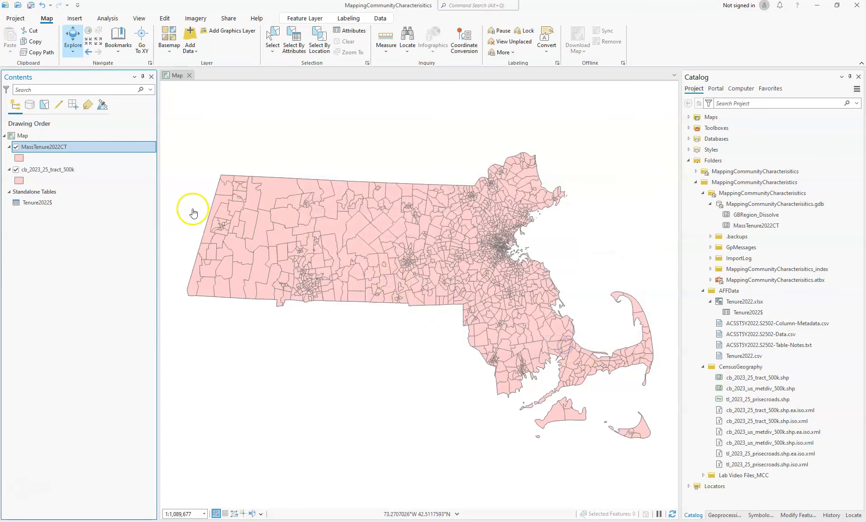
Step: Remove the cb_2023_25_tract_500k layer from the map and save the project
{"action": "right_click", "coordinate": [71, 175]}
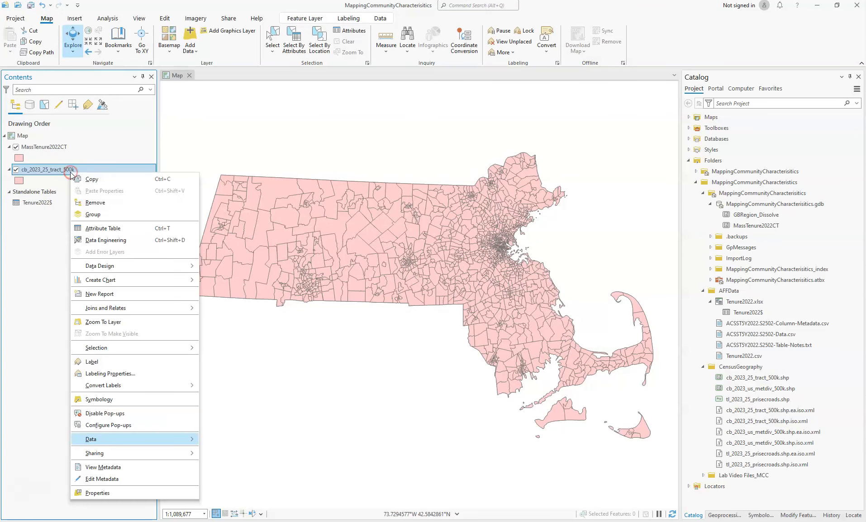
{"action": "left_click", "coordinate": [87, 202]}
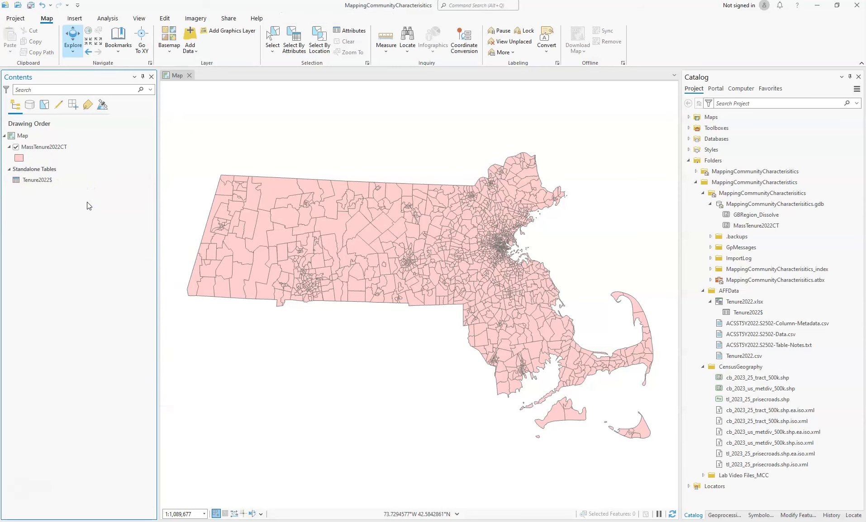
{"action": "left_click", "coordinate": [30, 6]}
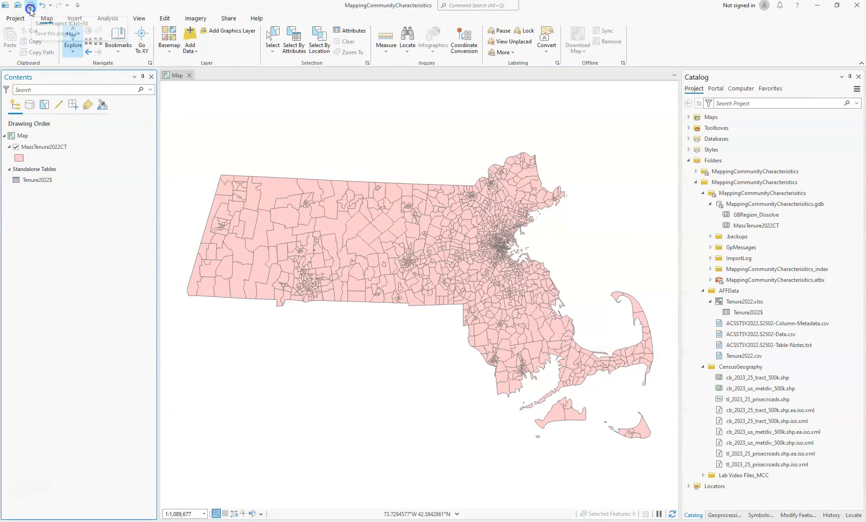